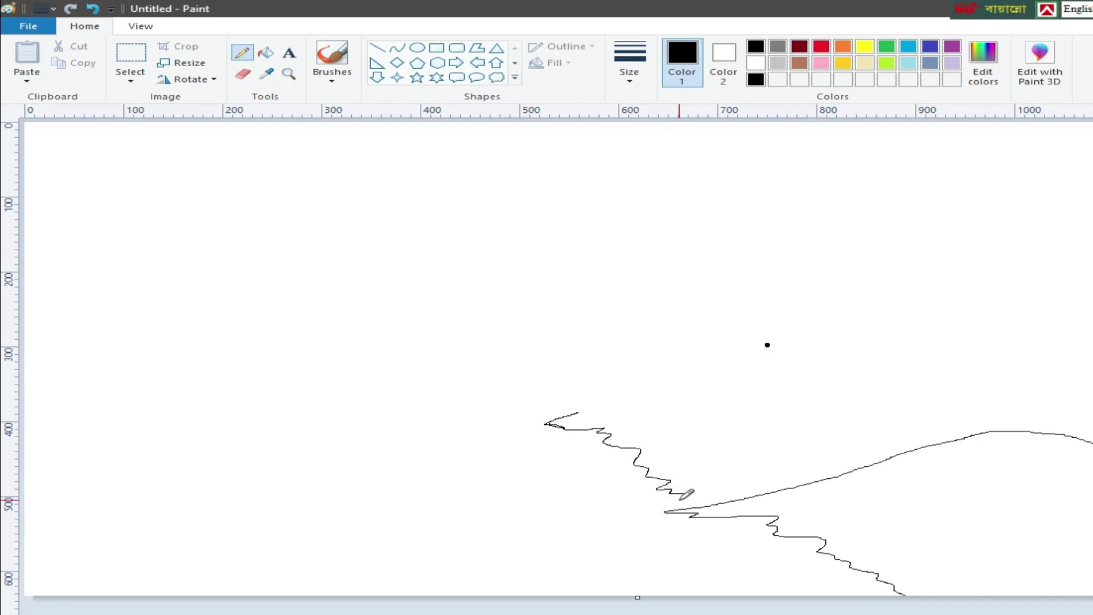
- Pencil the jagged lake shoreline in black, undoing misdrawn strokes, and start the tree trunk from the bank
{"action": "mouse_move", "coordinate": [578, 413]}
{"action": "left_mouse_down"}
{"action": "mouse_move", "coordinate": [682, 398]}
{"action": "mouse_move", "coordinate": [822, 400]}
{"action": "mouse_move", "coordinate": [975, 434]}
{"action": "left_mouse_up"}
{"action": "left_click", "coordinate": [92, 8]}
{"action": "left_click", "coordinate": [92, 9]}
{"action": "mouse_move", "coordinate": [926, 447]}
{"action": "left_mouse_down"}
{"action": "mouse_move", "coordinate": [562, 431]}
{"action": "mouse_move", "coordinate": [669, 452]}
{"action": "mouse_move", "coordinate": [667, 470]}
{"action": "left_mouse_up"}
{"action": "left_click", "coordinate": [93, 10]}
{"action": "mouse_move", "coordinate": [747, 498]}
{"action": "left_mouse_down"}
{"action": "mouse_move", "coordinate": [646, 500]}
{"action": "mouse_move", "coordinate": [517, 450]}
{"action": "mouse_move", "coordinate": [824, 435]}
{"action": "mouse_move", "coordinate": [915, 448]}
{"action": "left_mouse_up"}
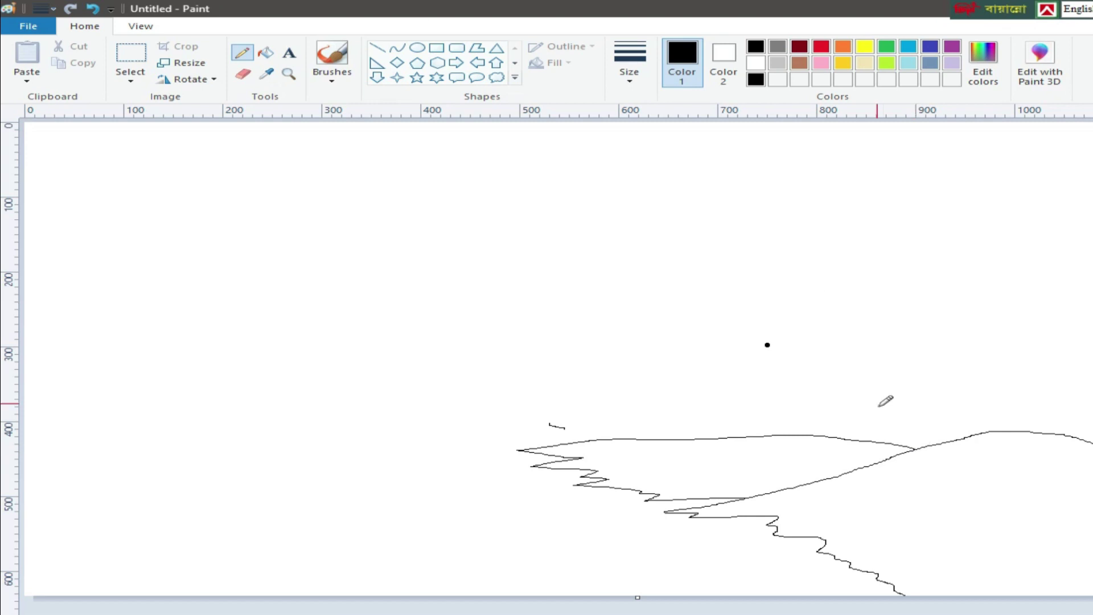
{"action": "mouse_move", "coordinate": [914, 450]}
{"action": "left_mouse_down"}
{"action": "mouse_move", "coordinate": [890, 423]}
{"action": "mouse_move", "coordinate": [843, 248]}
{"action": "mouse_move", "coordinate": [866, 348]}
{"action": "mouse_move", "coordinate": [876, 268]}
{"action": "mouse_move", "coordinate": [888, 331]}
{"action": "mouse_move", "coordinate": [927, 273]}
{"action": "mouse_move", "coordinate": [922, 305]}
{"action": "mouse_move", "coordinate": [943, 301]}
{"action": "mouse_move", "coordinate": [896, 334]}
{"action": "mouse_move", "coordinate": [887, 374]}
{"action": "mouse_move", "coordinate": [941, 444]}
{"action": "left_mouse_up"}
- Close off the trunk tops and pencil the right mountain outline sloping away from the trunk
{"action": "left_click_drag", "start_coordinate": [843, 267], "coordinate": [881, 269]}
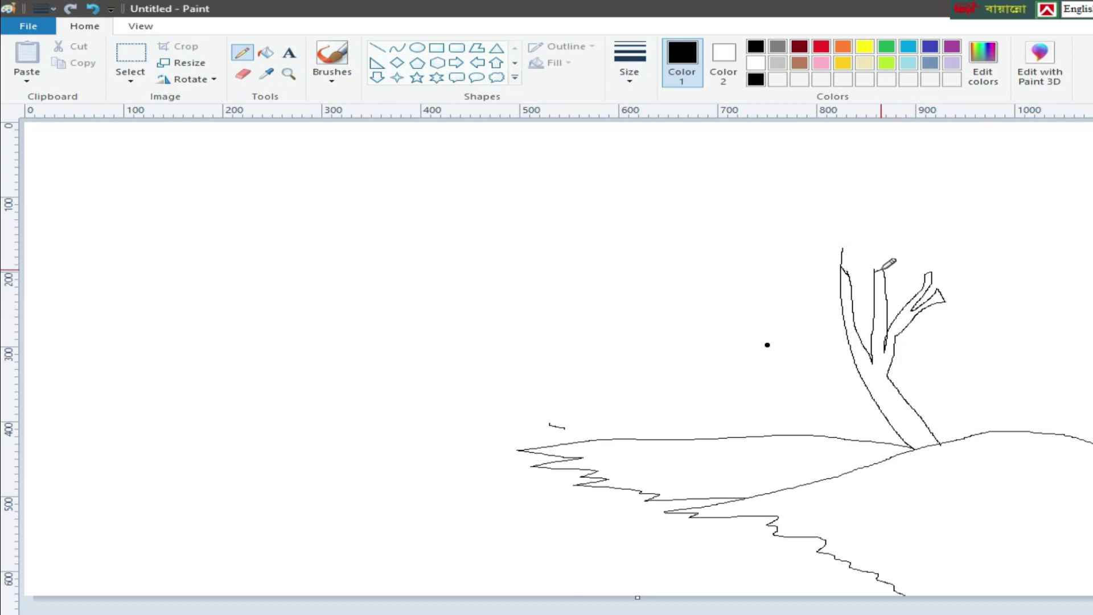
{"action": "mouse_move", "coordinate": [892, 381]}
{"action": "left_mouse_down"}
{"action": "mouse_move", "coordinate": [923, 368]}
{"action": "mouse_move", "coordinate": [979, 291]}
{"action": "left_mouse_up"}
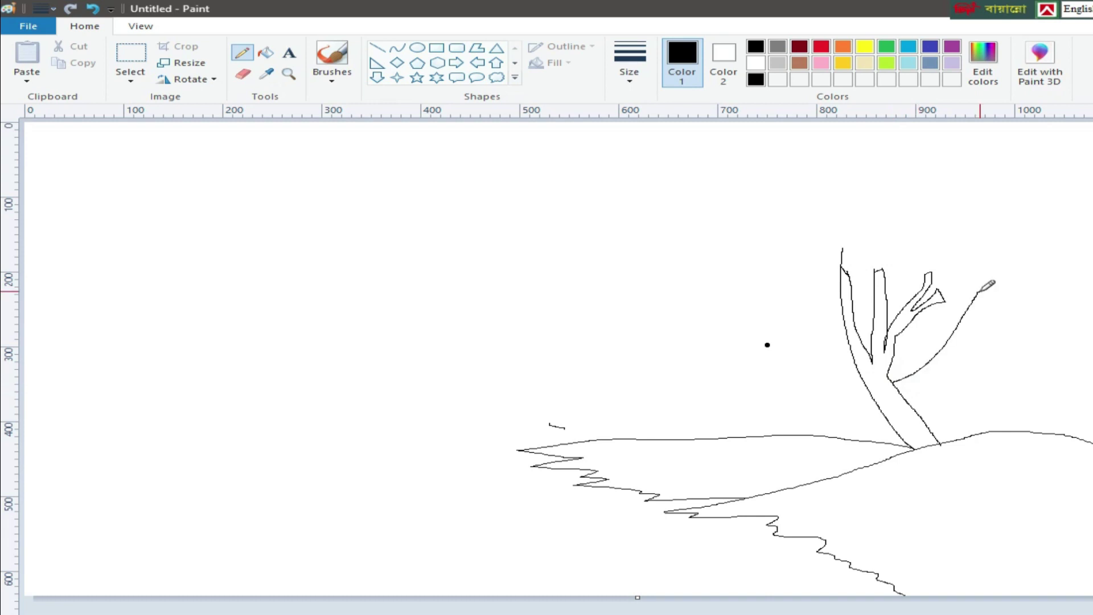
{"action": "left_click", "coordinate": [93, 9]}
{"action": "mouse_move", "coordinate": [891, 382]}
{"action": "left_mouse_down"}
{"action": "mouse_move", "coordinate": [935, 362]}
{"action": "mouse_move", "coordinate": [1007, 298]}
{"action": "mouse_move", "coordinate": [1092, 353]}
{"action": "left_mouse_up"}
{"action": "left_click", "coordinate": [93, 9]}
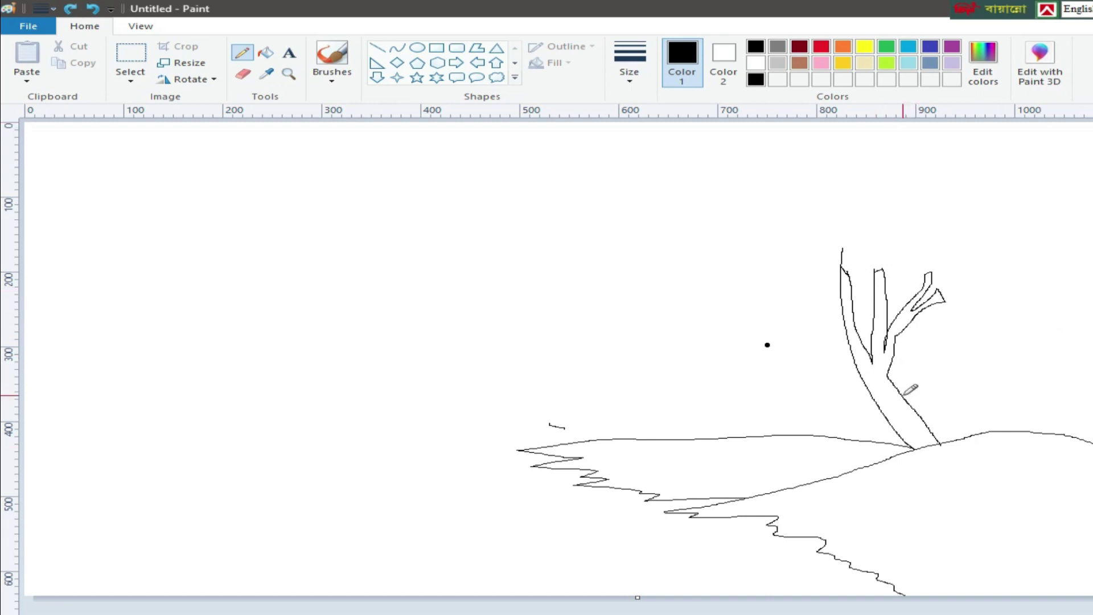
{"action": "mouse_move", "coordinate": [889, 377]}
{"action": "left_mouse_down"}
{"action": "mouse_move", "coordinate": [1029, 270]}
{"action": "mouse_move", "coordinate": [1092, 334]}
{"action": "left_mouse_up"}
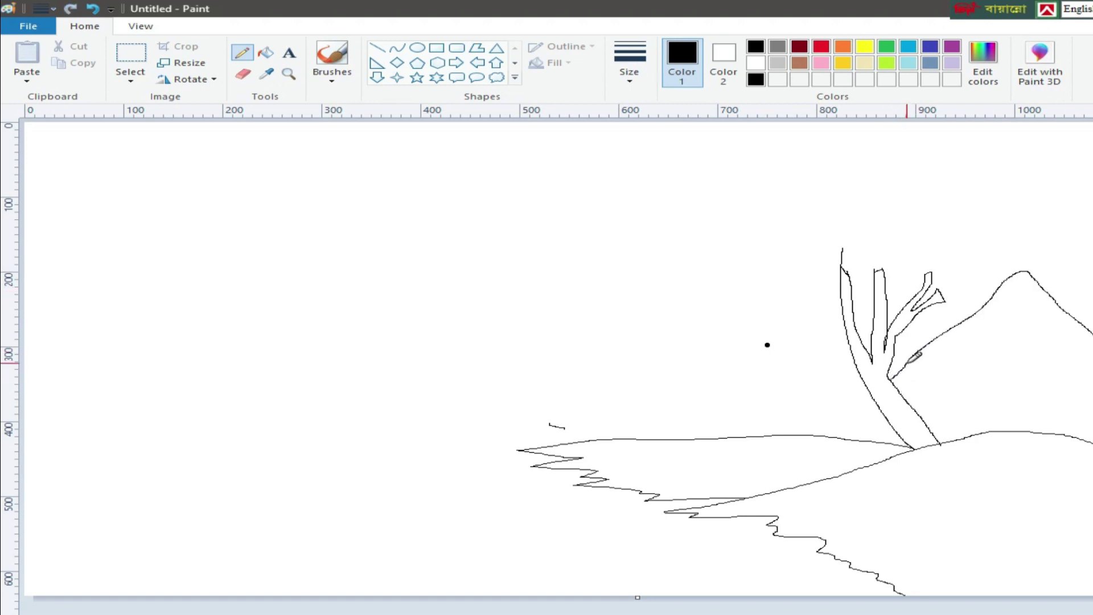
- Draw a straight horizon line across the left side at the thinnest line width
{"action": "left_click", "coordinate": [377, 47]}
{"action": "left_click_drag", "start_coordinate": [527, 450], "coordinate": [24, 450]}
{"action": "left_click", "coordinate": [629, 63]}
{"action": "left_click", "coordinate": [664, 107]}
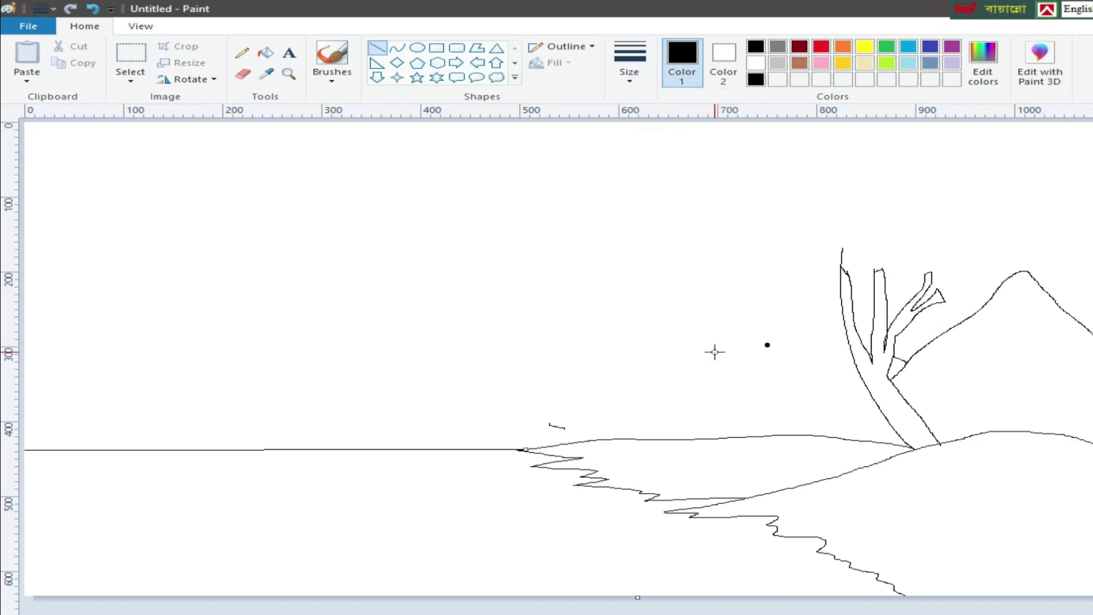
- Pencil the mountain outlines along the horizon, including the middle and leftmost hills, undoing misplaced ones
{"action": "left_click", "coordinate": [242, 52]}
{"action": "mouse_move", "coordinate": [848, 342]}
{"action": "left_mouse_down"}
{"action": "mouse_move", "coordinate": [681, 310]}
{"action": "mouse_move", "coordinate": [427, 449]}
{"action": "left_mouse_up"}
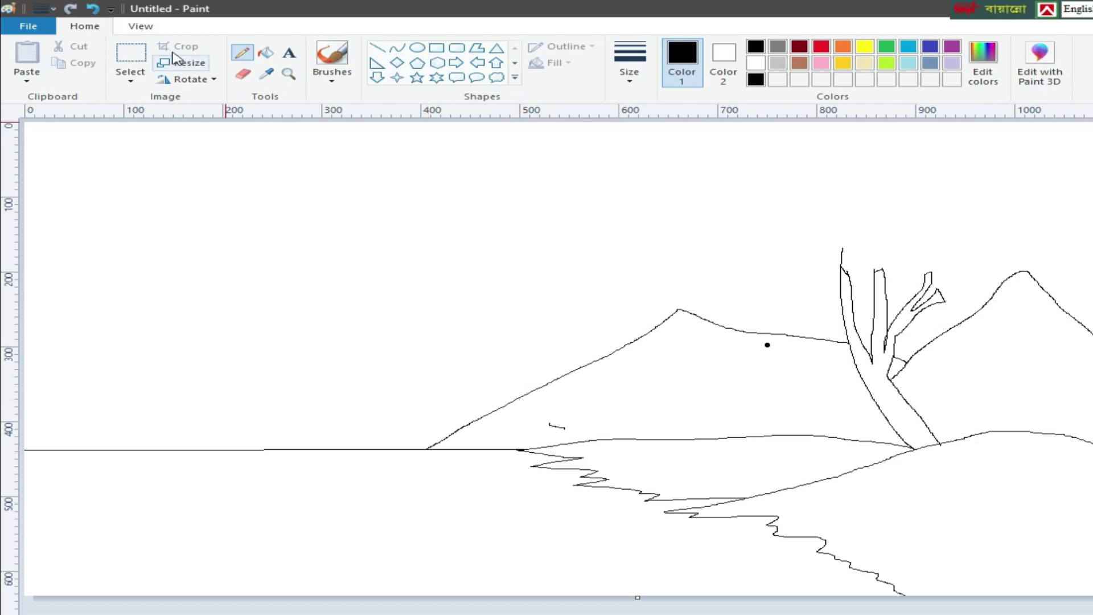
{"action": "left_click", "coordinate": [92, 9]}
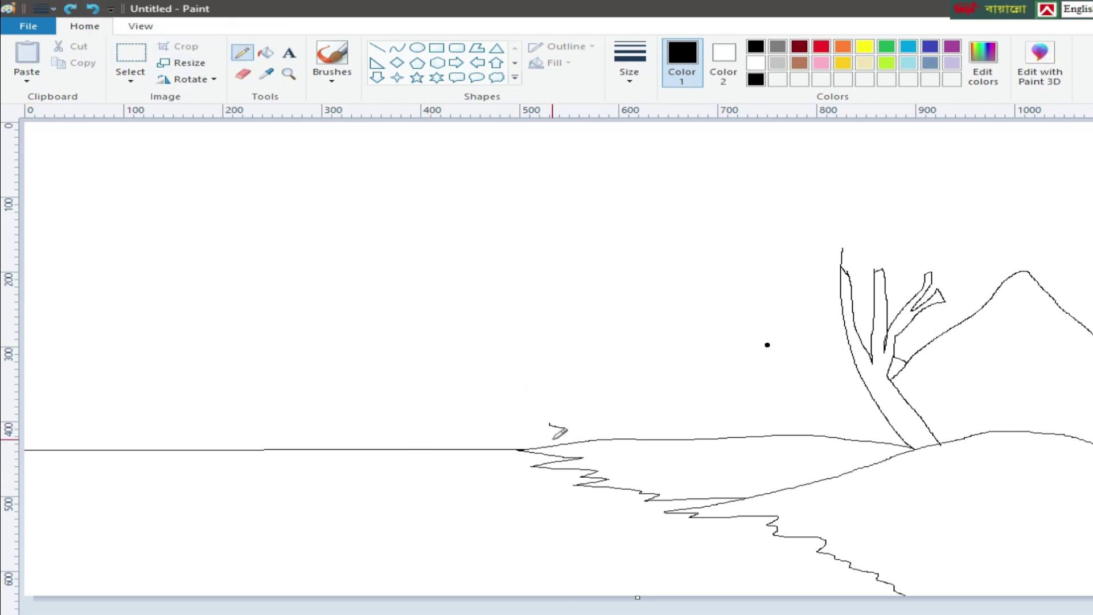
{"action": "mouse_move", "coordinate": [561, 443]}
{"action": "left_mouse_down"}
{"action": "mouse_move", "coordinate": [670, 360]}
{"action": "mouse_move", "coordinate": [754, 320]}
{"action": "mouse_move", "coordinate": [853, 349]}
{"action": "left_mouse_up"}
{"action": "mouse_move", "coordinate": [173, 449]}
{"action": "left_mouse_down"}
{"action": "mouse_move", "coordinate": [397, 342]}
{"action": "mouse_move", "coordinate": [454, 359]}
{"action": "left_mouse_up"}
{"action": "key", "text": "ctrl+z"}
{"action": "mouse_move", "coordinate": [261, 450]}
{"action": "left_mouse_down"}
{"action": "mouse_move", "coordinate": [362, 370]}
{"action": "mouse_move", "coordinate": [517, 337]}
{"action": "mouse_move", "coordinate": [624, 395]}
{"action": "left_mouse_up"}
{"action": "mouse_move", "coordinate": [25, 393]}
{"action": "left_mouse_down"}
{"action": "mouse_move", "coordinate": [102, 344]}
{"action": "mouse_move", "coordinate": [263, 366]}
{"action": "mouse_move", "coordinate": [317, 406]}
{"action": "left_mouse_up"}
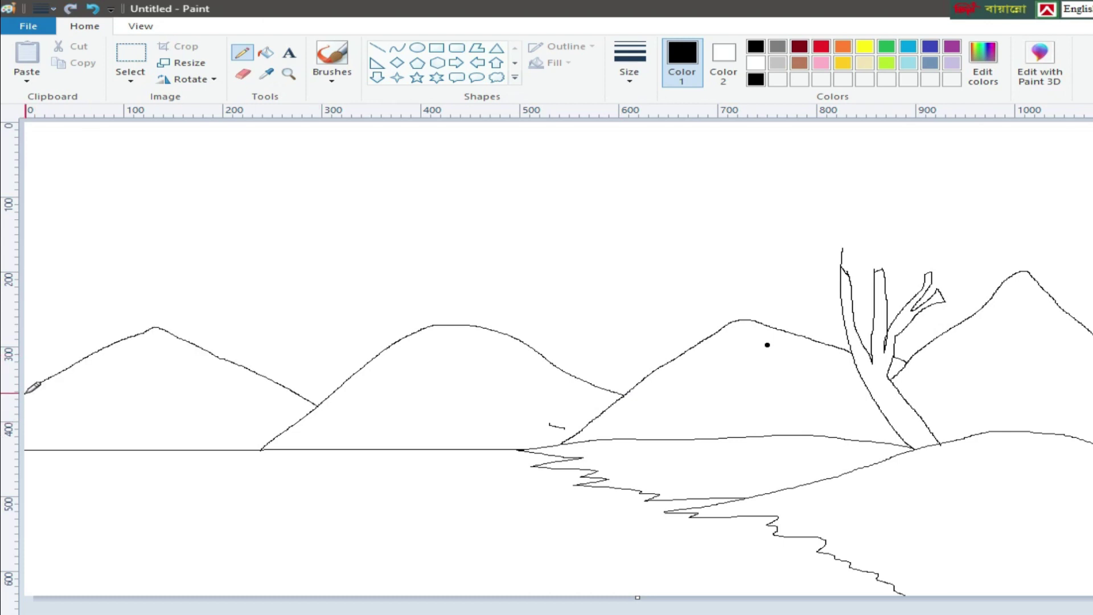
- Switch to a lightened light blue and pencil four streaks down from the left mountain's peak
{"action": "left_click", "coordinate": [908, 46]}
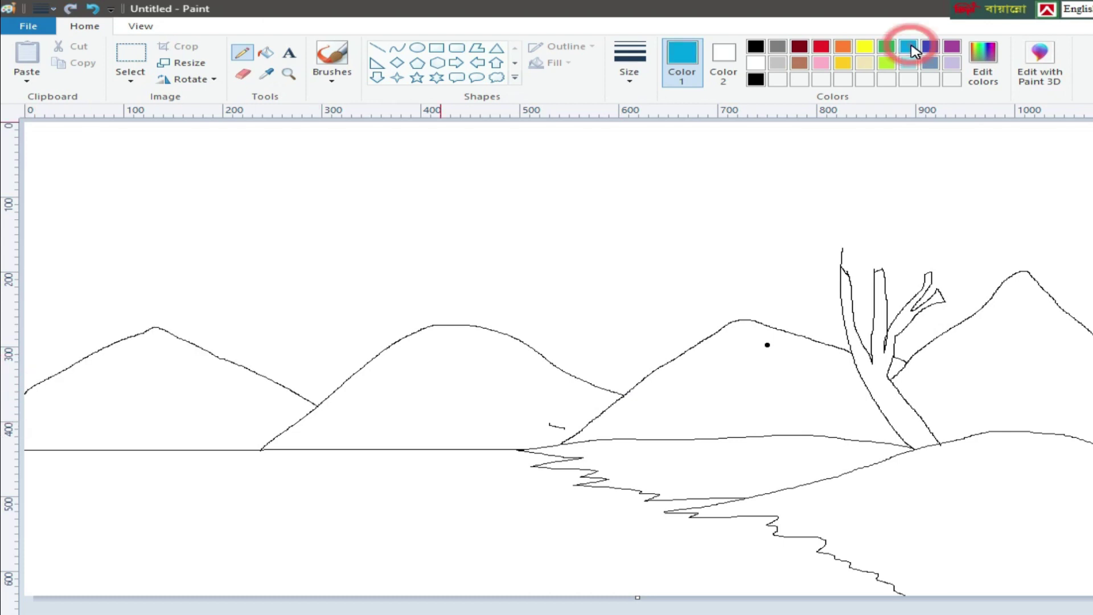
{"action": "left_click", "coordinate": [980, 78]}
{"action": "left_click", "coordinate": [832, 307]}
{"action": "left_click", "coordinate": [446, 476]}
{"action": "left_click_drag", "start_coordinate": [26, 440], "coordinate": [135, 356]}
{"action": "left_click_drag", "start_coordinate": [65, 446], "coordinate": [135, 358]}
{"action": "mouse_move", "coordinate": [143, 365]}
{"action": "left_mouse_down"}
{"action": "mouse_move", "coordinate": [134, 435]}
{"action": "mouse_move", "coordinate": [211, 425]}
{"action": "left_mouse_up"}
{"action": "left_click_drag", "start_coordinate": [182, 353], "coordinate": [204, 368]}
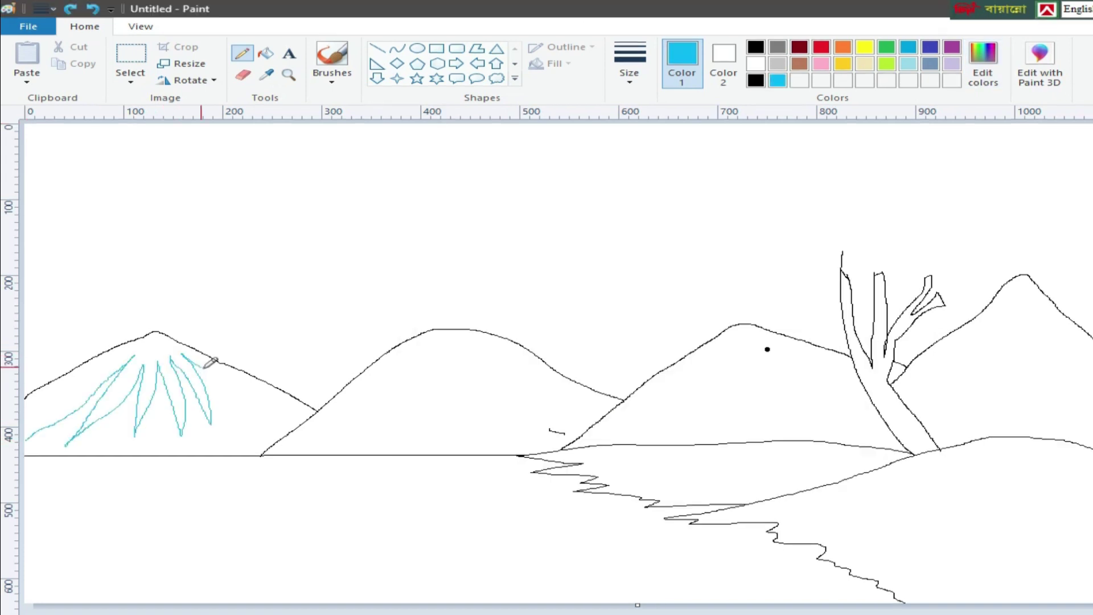
- Fill the left mountain's lower area light blue, then refill it with an even lighter blue
{"action": "left_click", "coordinate": [266, 53]}
{"action": "left_click", "coordinate": [153, 434]}
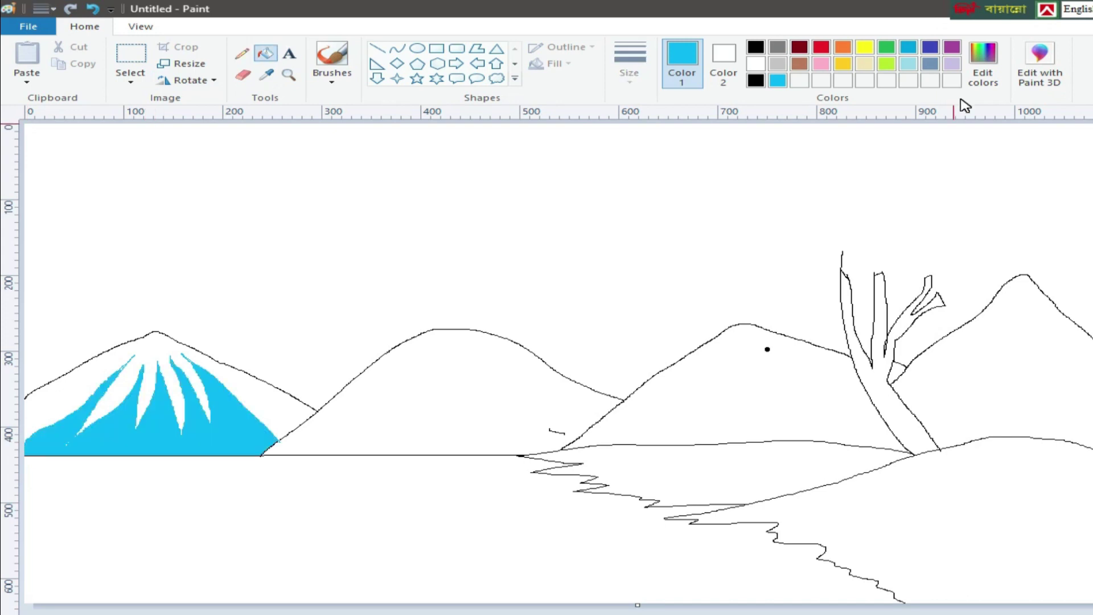
{"action": "left_click", "coordinate": [984, 63]}
{"action": "left_click", "coordinate": [834, 319]}
{"action": "left_click", "coordinate": [833, 317]}
{"action": "left_click", "coordinate": [451, 481]}
{"action": "left_click", "coordinate": [125, 373]}
- Pencil darker blue zigzag streaks across the left mountain
{"action": "left_click", "coordinate": [242, 53]}
{"action": "left_click_drag", "start_coordinate": [30, 447], "coordinate": [41, 437]}
{"action": "left_click", "coordinate": [983, 63]}
{"action": "left_click", "coordinate": [834, 339]}
{"action": "left_click", "coordinate": [451, 481]}
{"action": "mouse_move", "coordinate": [29, 444]}
{"action": "left_mouse_down"}
{"action": "mouse_move", "coordinate": [68, 425]}
{"action": "mouse_move", "coordinate": [85, 447]}
{"action": "mouse_move", "coordinate": [156, 401]}
{"action": "mouse_move", "coordinate": [189, 451]}
{"action": "mouse_move", "coordinate": [193, 410]}
{"action": "mouse_move", "coordinate": [265, 440]}
{"action": "left_mouse_up"}
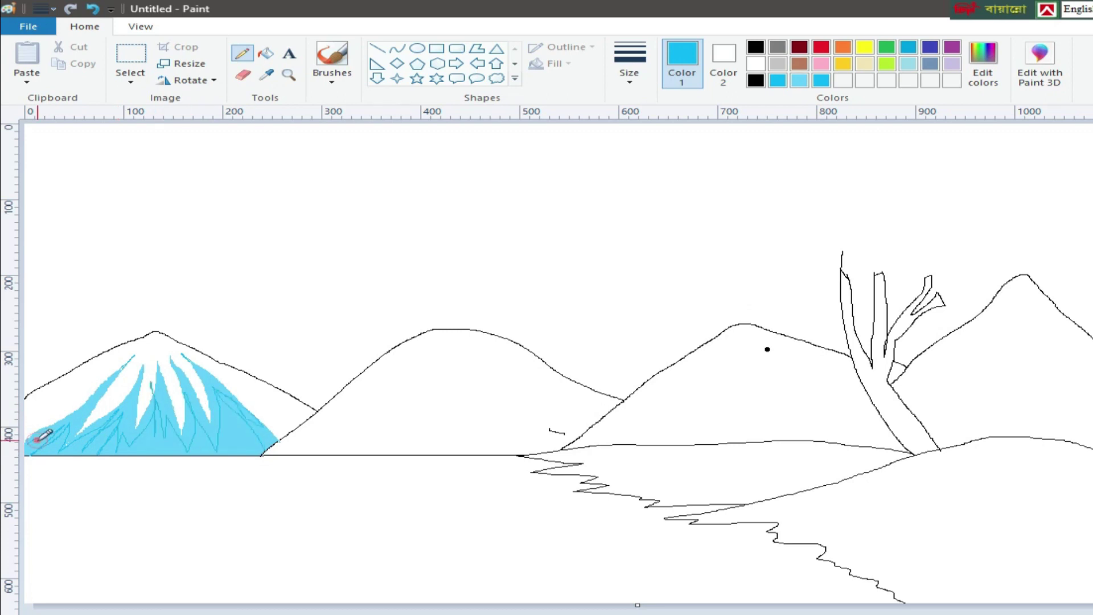
- Fill the left mountain's lower part deeper cyan and its upper part light cyan
{"action": "left_click", "coordinate": [266, 53]}
{"action": "left_click", "coordinate": [142, 444]}
{"action": "left_click", "coordinate": [984, 61]}
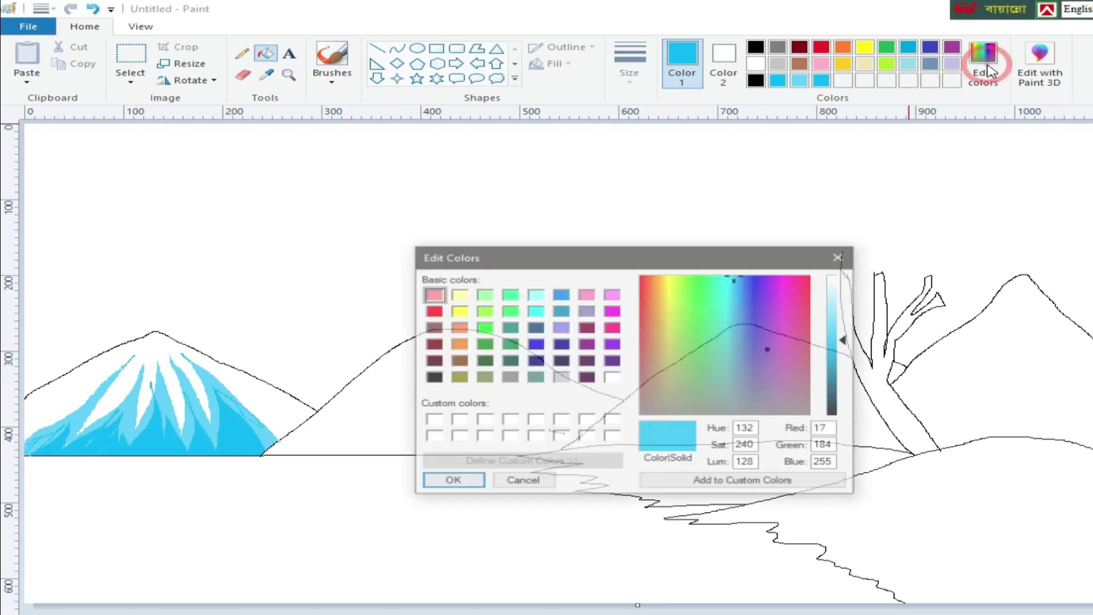
{"action": "left_click", "coordinate": [832, 293]}
{"action": "left_click", "coordinate": [444, 480]}
{"action": "left_click", "coordinate": [151, 354]}
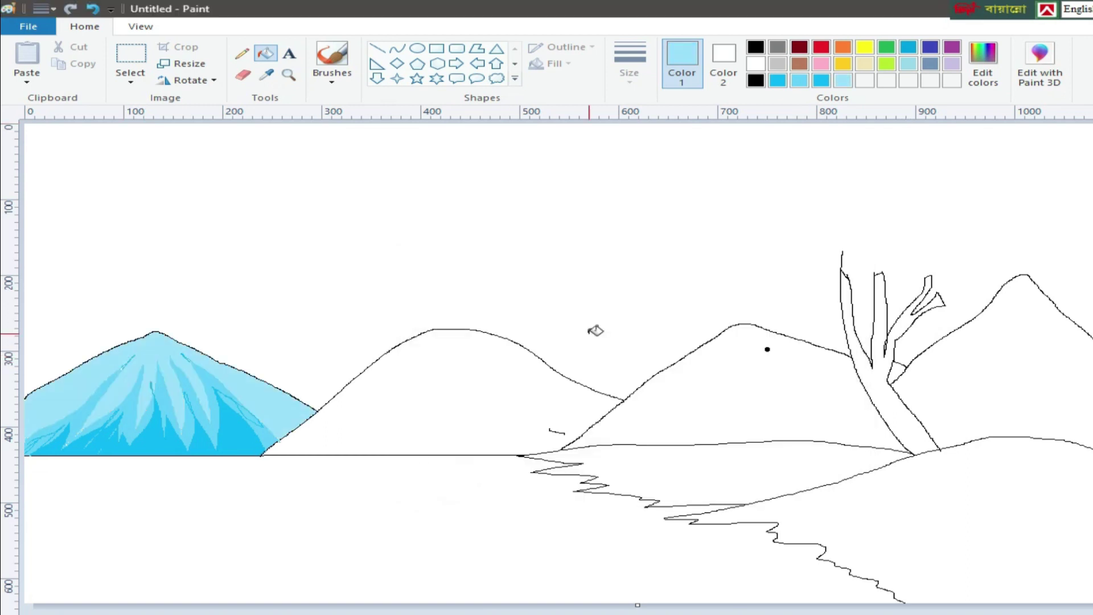
{"action": "left_click", "coordinate": [242, 53]}
- Fill the middle hill, third hill and right mountain light cyan
{"action": "left_click", "coordinate": [265, 53]}
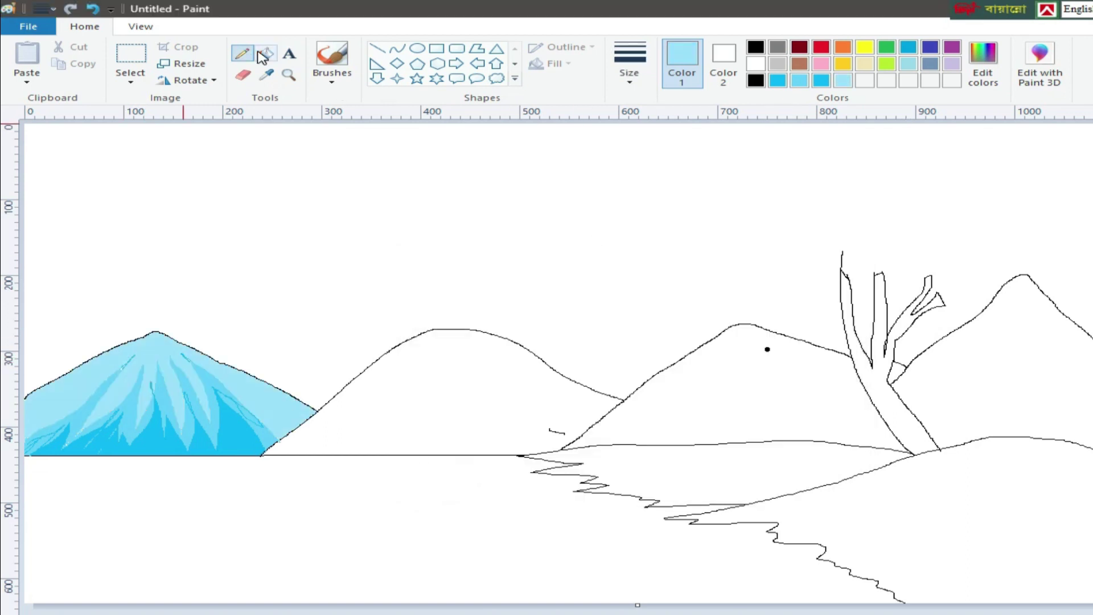
{"action": "left_click", "coordinate": [427, 403]}
{"action": "left_click", "coordinate": [740, 399]}
{"action": "left_click", "coordinate": [1020, 387]}
{"action": "left_click", "coordinate": [242, 53]}
{"action": "left_click", "coordinate": [87, 401]}
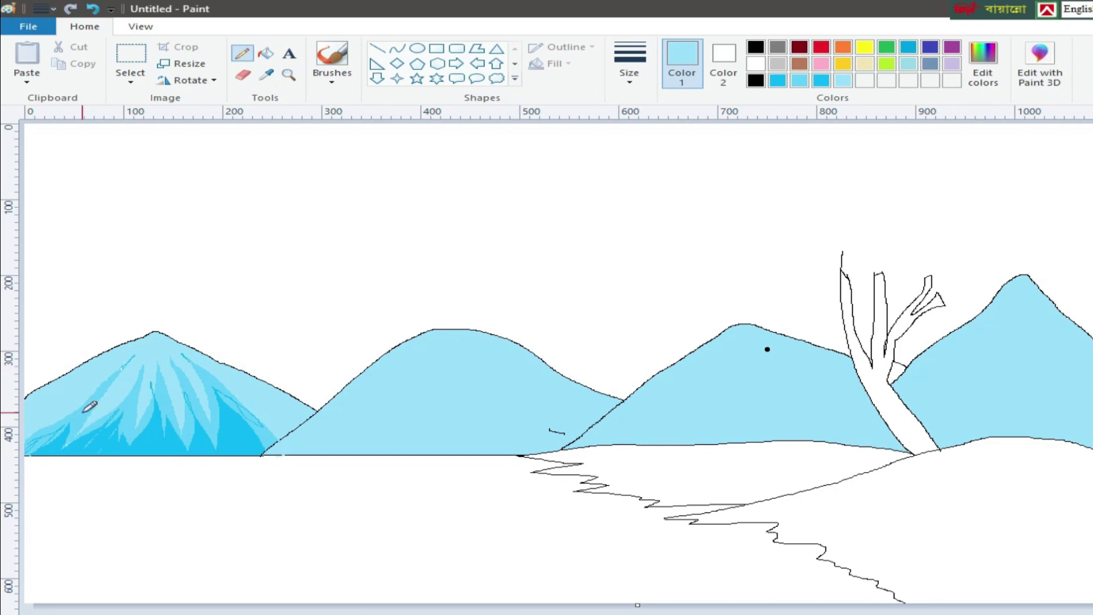
- Sample the left mountain's mid-cyan, streak the middle hill, and fill its lower part darker cyan
{"action": "left_click", "coordinate": [266, 74]}
{"action": "left_click", "coordinate": [81, 413]}
{"action": "mouse_move", "coordinate": [279, 455]}
{"action": "left_mouse_down"}
{"action": "mouse_move", "coordinate": [417, 359]}
{"action": "mouse_move", "coordinate": [374, 440]}
{"action": "left_mouse_up"}
{"action": "mouse_move", "coordinate": [426, 362]}
{"action": "left_mouse_down"}
{"action": "mouse_move", "coordinate": [474, 425]}
{"action": "mouse_move", "coordinate": [510, 417]}
{"action": "mouse_move", "coordinate": [547, 390]}
{"action": "mouse_move", "coordinate": [598, 422]}
{"action": "mouse_move", "coordinate": [713, 389]}
{"action": "left_mouse_up"}
{"action": "left_click", "coordinate": [271, 56]}
{"action": "left_click", "coordinate": [390, 435]}
{"action": "left_click", "coordinate": [242, 53]}
- Pencil streaks toward the third and far-right peaks, then fill both mountains darker cyan
{"action": "left_click", "coordinate": [92, 9]}
{"action": "mouse_move", "coordinate": [610, 446]}
{"action": "left_mouse_down"}
{"action": "mouse_move", "coordinate": [712, 372]}
{"action": "mouse_move", "coordinate": [720, 395]}
{"action": "mouse_move", "coordinate": [778, 355]}
{"action": "mouse_move", "coordinate": [822, 363]}
{"action": "mouse_move", "coordinate": [877, 411]}
{"action": "mouse_move", "coordinate": [972, 333]}
{"action": "mouse_move", "coordinate": [991, 393]}
{"action": "left_mouse_up"}
{"action": "left_click_drag", "start_coordinate": [1025, 320], "coordinate": [1035, 398]}
{"action": "left_click", "coordinate": [265, 53]}
{"action": "left_click", "coordinate": [785, 399]}
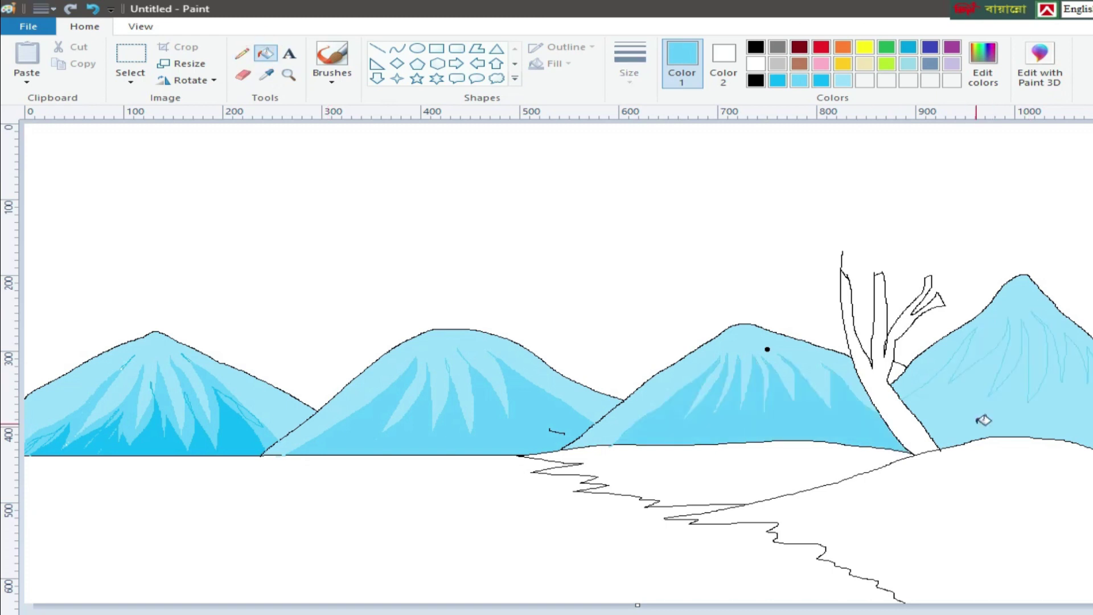
{"action": "left_click", "coordinate": [983, 420]}
- Darken the blue in Edit colors and fill part of the left mountain with it
{"action": "left_click", "coordinate": [984, 62]}
{"action": "left_click", "coordinate": [841, 337]}
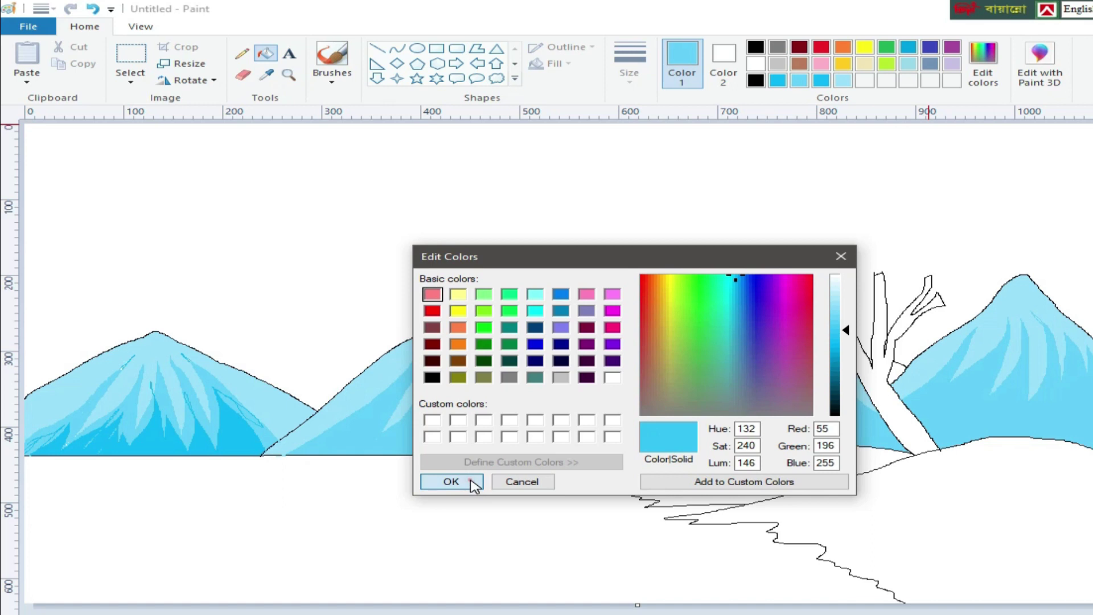
{"action": "left_click", "coordinate": [451, 482]}
{"action": "left_click", "coordinate": [130, 439]}
{"action": "left_click", "coordinate": [243, 53]}
- Streak the middle hill darker and fill four mountains' lower parts darker cyan
{"action": "mouse_move", "coordinate": [306, 456]}
{"action": "left_mouse_down"}
{"action": "mouse_move", "coordinate": [418, 413]}
{"action": "mouse_move", "coordinate": [421, 451]}
{"action": "mouse_move", "coordinate": [455, 429]}
{"action": "mouse_move", "coordinate": [498, 442]}
{"action": "mouse_move", "coordinate": [546, 405]}
{"action": "mouse_move", "coordinate": [578, 439]}
{"action": "mouse_move", "coordinate": [734, 394]}
{"action": "mouse_move", "coordinate": [764, 419]}
{"action": "mouse_move", "coordinate": [805, 385]}
{"action": "mouse_move", "coordinate": [881, 436]}
{"action": "left_mouse_up"}
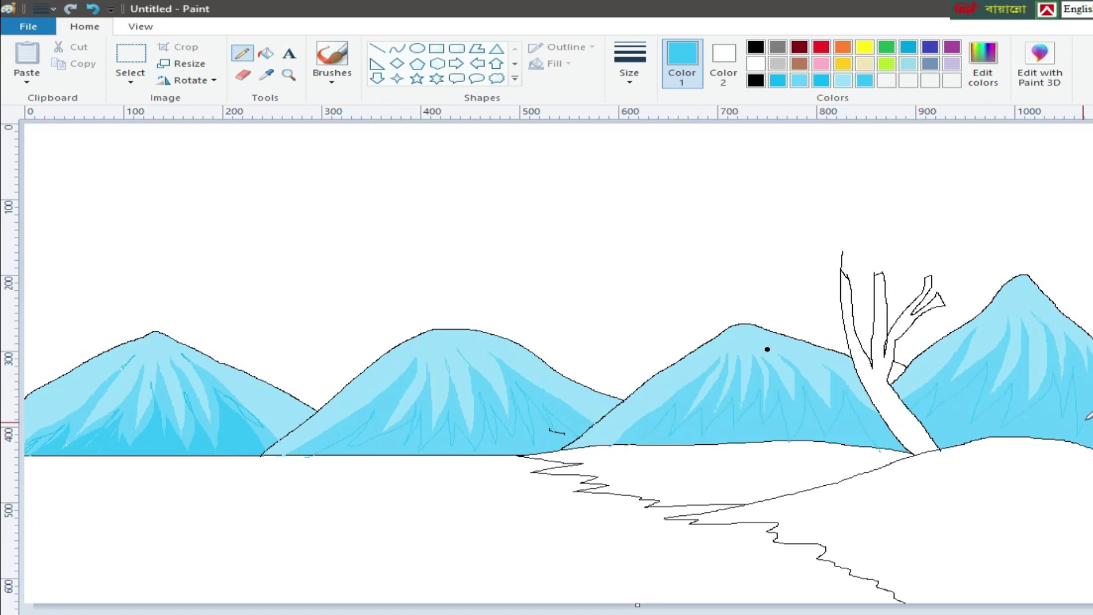
{"action": "left_click", "coordinate": [266, 53]}
{"action": "left_click", "coordinate": [383, 442]}
{"action": "left_click", "coordinate": [712, 425]}
{"action": "left_click", "coordinate": [813, 432]}
{"action": "left_click", "coordinate": [952, 422]}
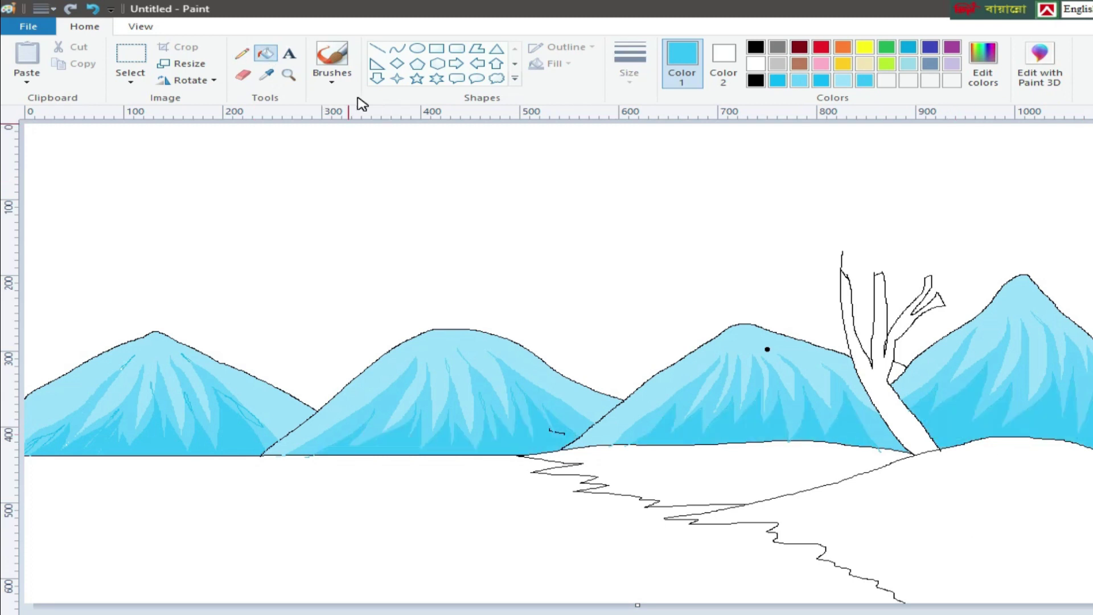
{"action": "left_click", "coordinate": [242, 54]}
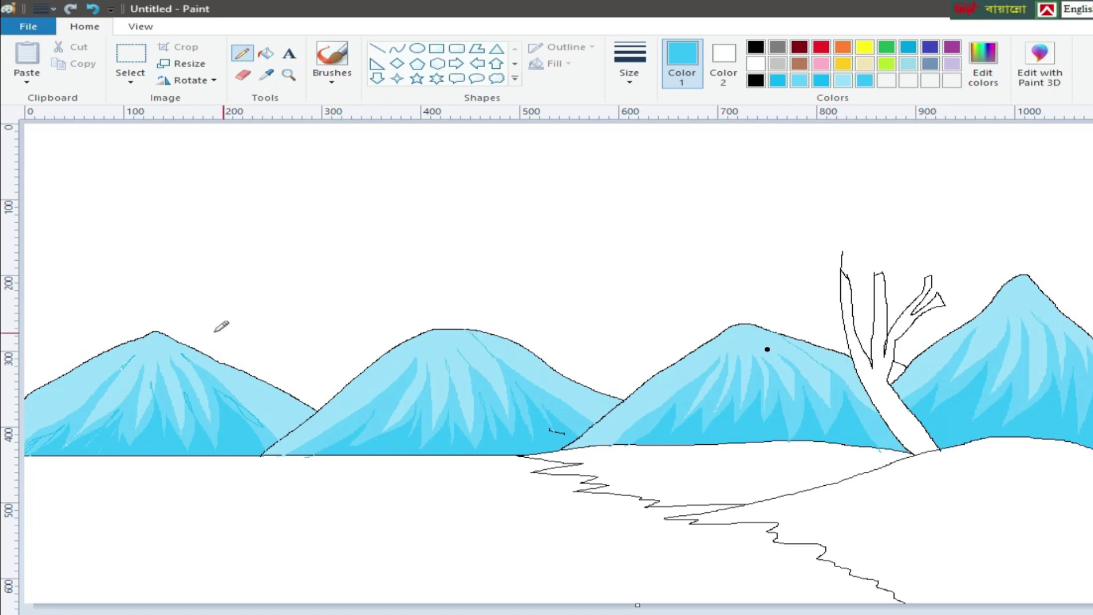
- Darken three mountain flanks and the right mountain's flank with darker blue fill
{"action": "left_click", "coordinate": [265, 54]}
{"action": "left_click", "coordinate": [288, 411]}
{"action": "left_click", "coordinate": [561, 385]}
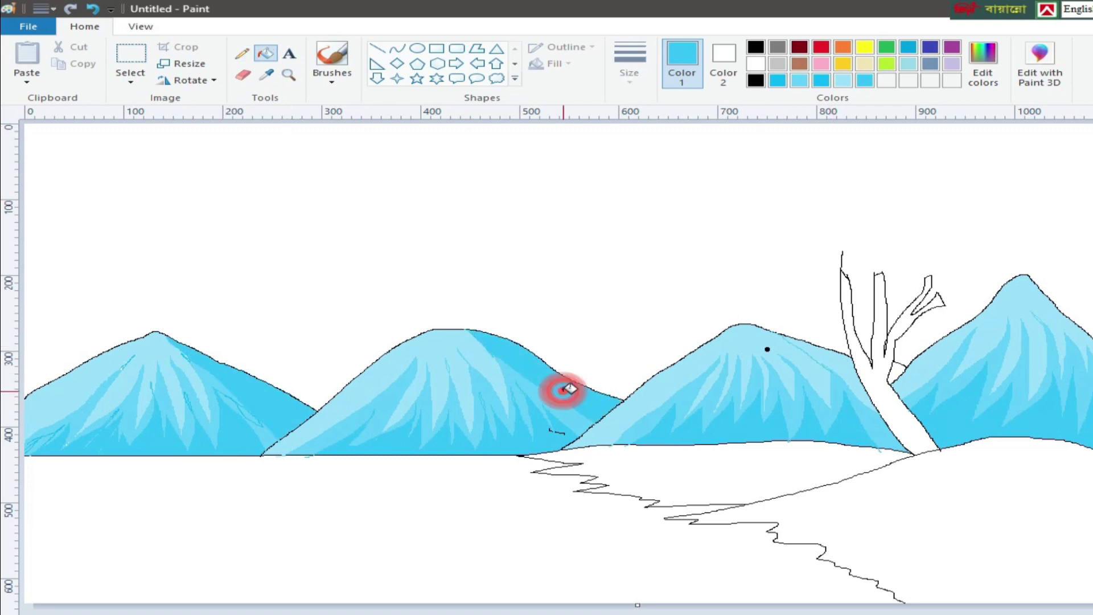
{"action": "left_click", "coordinate": [822, 367]}
{"action": "left_click", "coordinate": [242, 54]}
{"action": "left_click", "coordinate": [1021, 276]}
{"action": "left_click", "coordinate": [265, 54]}
{"action": "left_click", "coordinate": [1082, 338]}
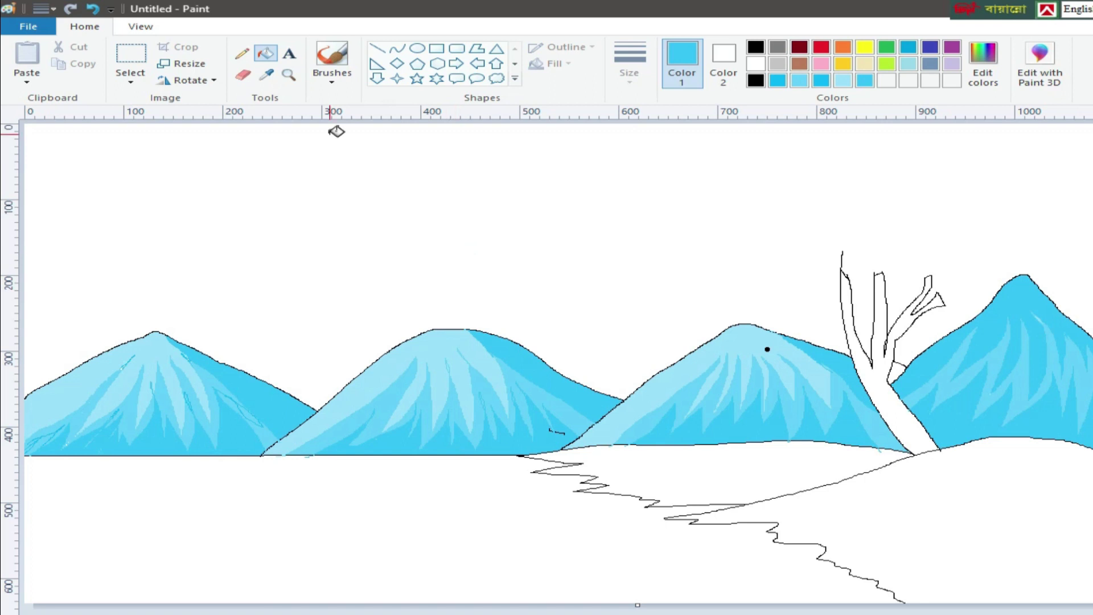
- Choose a thick crayon brush and paint a blue sky band along the top
{"action": "left_click", "coordinate": [332, 71]}
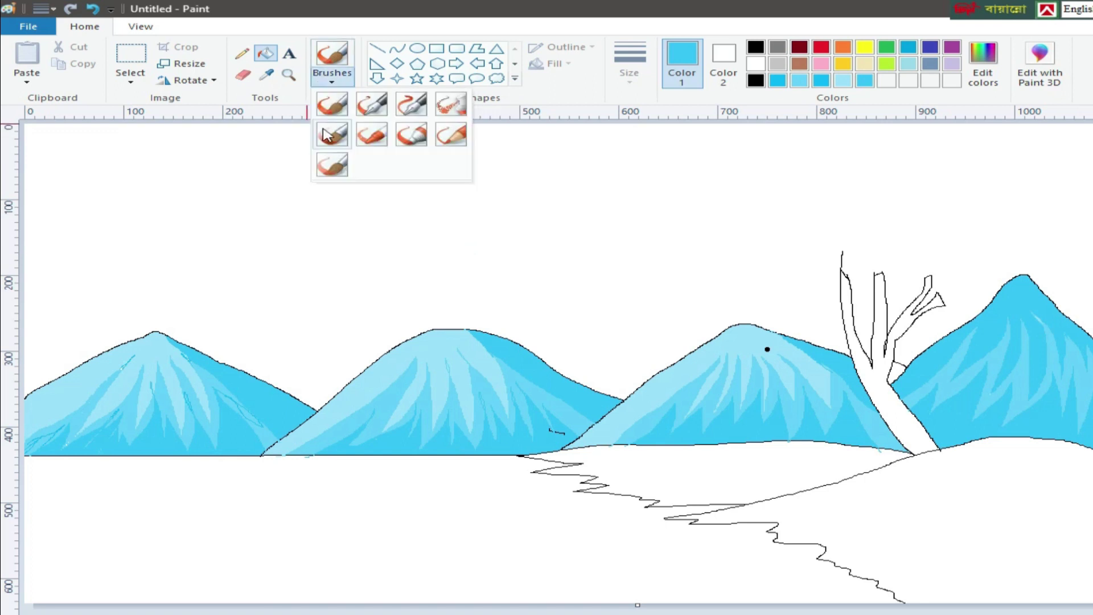
{"action": "left_click", "coordinate": [372, 135]}
{"action": "left_click", "coordinate": [629, 62]}
{"action": "left_click", "coordinate": [661, 193]}
{"action": "left_click", "coordinate": [342, 271]}
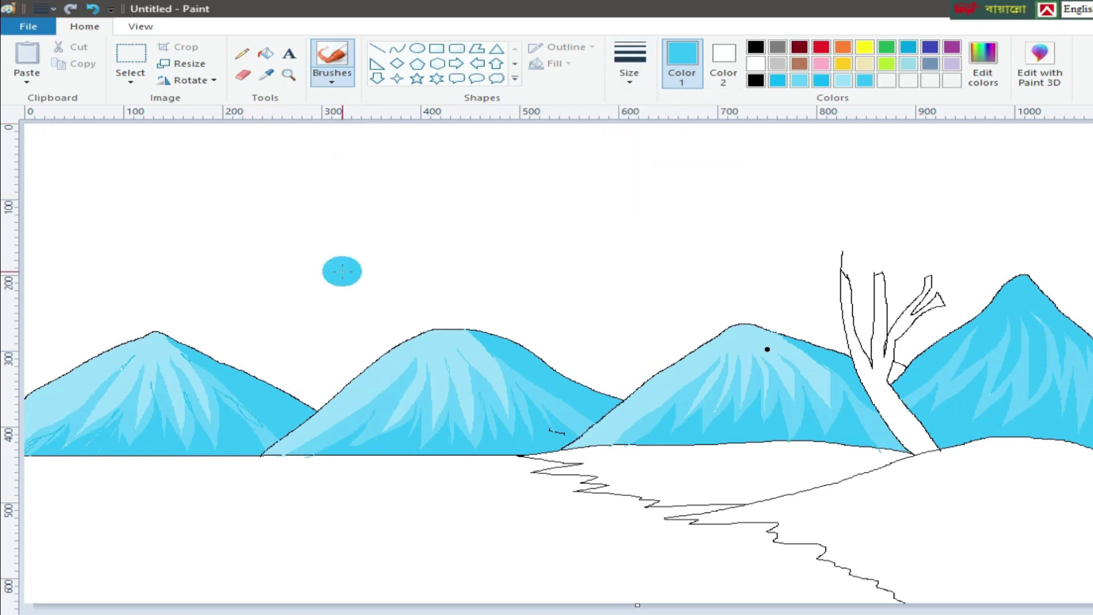
{"action": "mouse_move", "coordinate": [29, 130]}
{"action": "left_mouse_down"}
{"action": "mouse_move", "coordinate": [1082, 143]}
{"action": "mouse_move", "coordinate": [1070, 188]}
{"action": "mouse_move", "coordinate": [713, 135]}
{"action": "mouse_move", "coordinate": [34, 188]}
{"action": "mouse_move", "coordinate": [570, 154]}
{"action": "mouse_move", "coordinate": [424, 164]}
{"action": "mouse_move", "coordinate": [843, 153]}
{"action": "left_mouse_up"}
- Sample lighter blues from the mountains and paint lighter sky bands below the top band
{"action": "left_click", "coordinate": [266, 75]}
{"action": "left_click", "coordinate": [124, 430]}
{"action": "mouse_move", "coordinate": [31, 239]}
{"action": "left_mouse_down"}
{"action": "mouse_move", "coordinate": [291, 190]}
{"action": "mouse_move", "coordinate": [1082, 188]}
{"action": "mouse_move", "coordinate": [634, 156]}
{"action": "mouse_move", "coordinate": [57, 199]}
{"action": "mouse_move", "coordinate": [422, 171]}
{"action": "mouse_move", "coordinate": [684, 197]}
{"action": "left_mouse_up"}
{"action": "left_click", "coordinate": [266, 74]}
{"action": "left_click", "coordinate": [232, 403]}
{"action": "mouse_move", "coordinate": [202, 236]}
{"action": "left_mouse_down"}
{"action": "mouse_move", "coordinate": [53, 265]}
{"action": "mouse_move", "coordinate": [513, 219]}
{"action": "mouse_move", "coordinate": [968, 205]}
{"action": "mouse_move", "coordinate": [1087, 215]}
{"action": "mouse_move", "coordinate": [456, 194]}
{"action": "mouse_move", "coordinate": [85, 307]}
{"action": "mouse_move", "coordinate": [734, 233]}
{"action": "mouse_move", "coordinate": [1082, 231]}
{"action": "left_mouse_up"}
- Paint a pale blue tint band across the lower sky
{"action": "left_click", "coordinate": [983, 63]}
{"action": "left_click", "coordinate": [835, 286]}
{"action": "left_click", "coordinate": [452, 482]}
{"action": "mouse_move", "coordinate": [205, 283]}
{"action": "left_mouse_down"}
{"action": "mouse_move", "coordinate": [276, 298]}
{"action": "mouse_move", "coordinate": [757, 238]}
{"action": "mouse_move", "coordinate": [1051, 258]}
{"action": "mouse_move", "coordinate": [1089, 276]}
{"action": "mouse_move", "coordinate": [591, 286]}
{"action": "mouse_move", "coordinate": [997, 286]}
{"action": "left_mouse_up"}
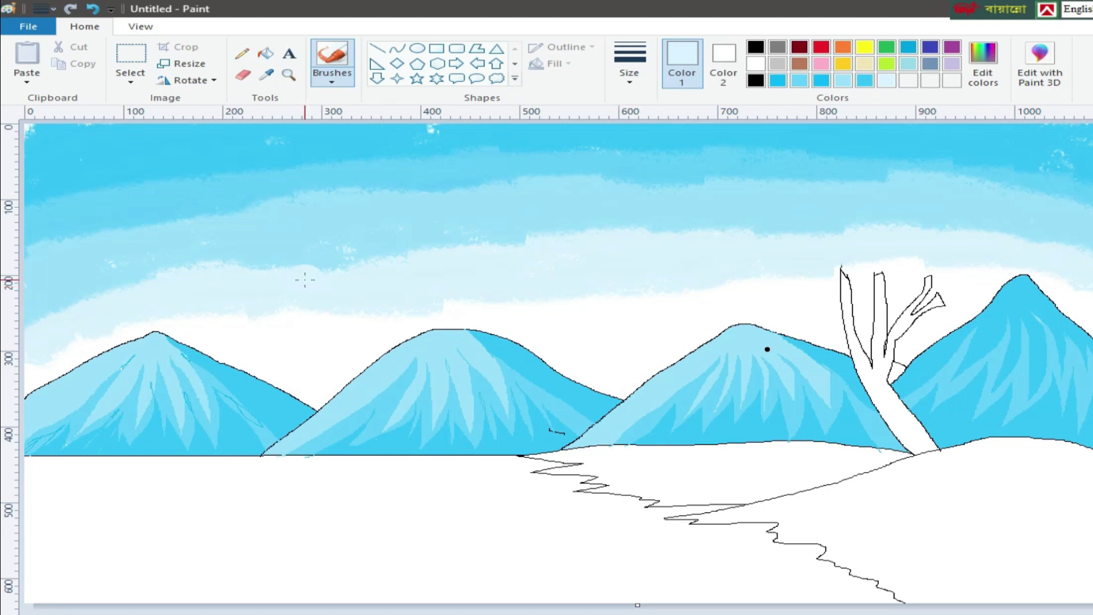
- Spray white texture along the lower sky band with the spray-textured brush
{"action": "left_click", "coordinate": [266, 75]}
{"action": "left_click", "coordinate": [332, 82]}
{"action": "left_click", "coordinate": [448, 106]}
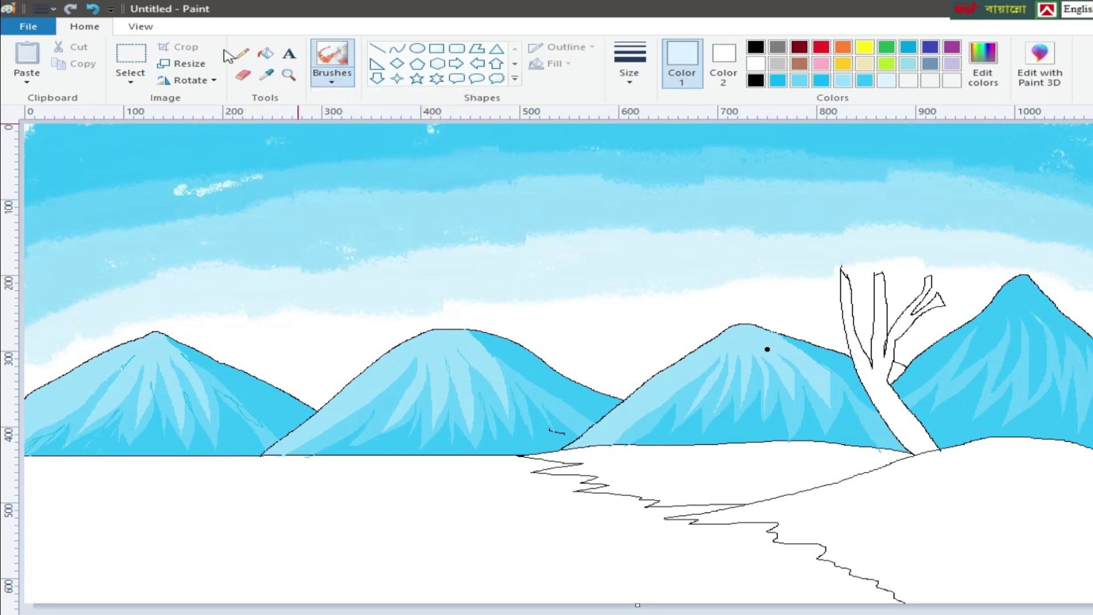
{"action": "mouse_move", "coordinate": [171, 274]}
{"action": "left_mouse_down"}
{"action": "mouse_move", "coordinate": [262, 246]}
{"action": "mouse_move", "coordinate": [430, 242]}
{"action": "mouse_move", "coordinate": [485, 221]}
{"action": "mouse_move", "coordinate": [680, 217]}
{"action": "left_mouse_up"}
{"action": "left_click_drag", "start_coordinate": [201, 270], "coordinate": [394, 220]}
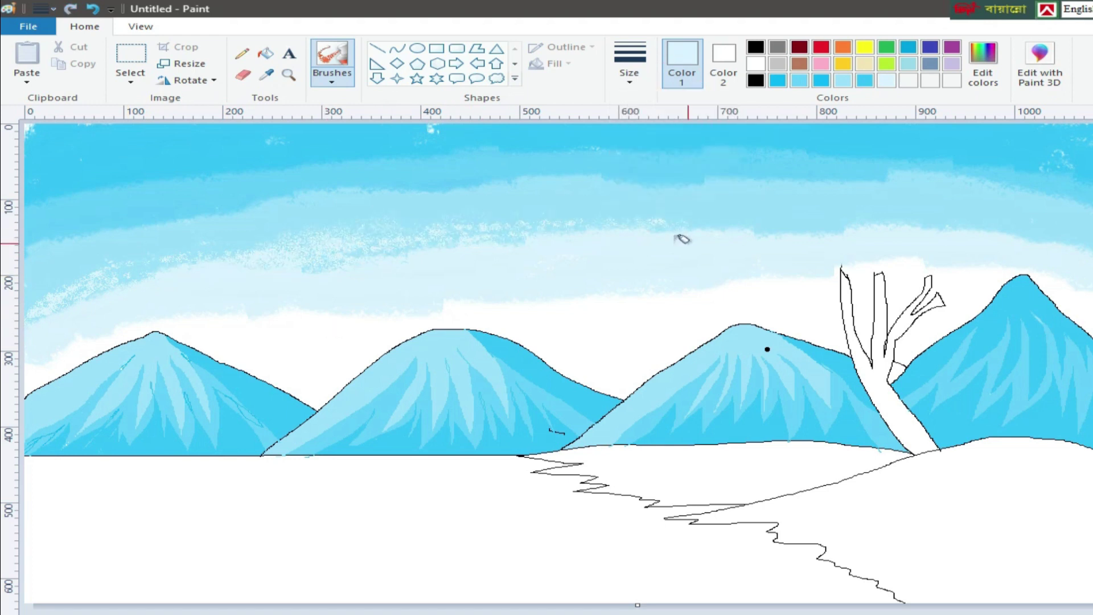
- Sample pale sky blue and paint light blue across the sky just above the mountains
{"action": "left_click", "coordinate": [265, 74]}
{"action": "left_click", "coordinate": [209, 226]}
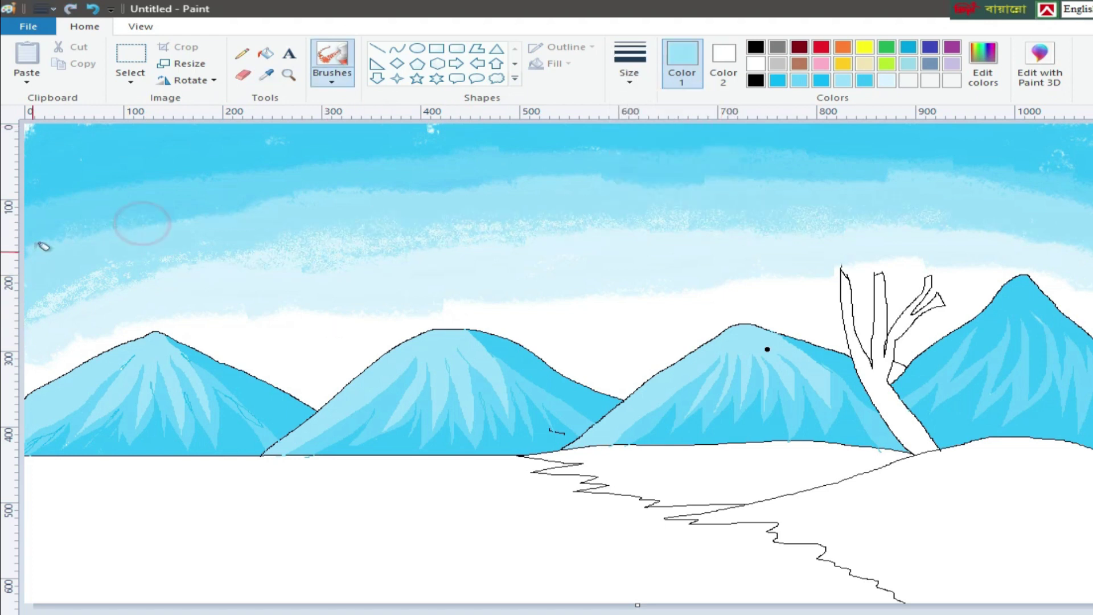
{"action": "left_click", "coordinate": [266, 74]}
{"action": "left_click", "coordinate": [263, 170]}
{"action": "left_click", "coordinate": [266, 74]}
{"action": "left_click", "coordinate": [410, 296]}
{"action": "mouse_move", "coordinate": [265, 324]}
{"action": "left_mouse_down"}
{"action": "mouse_move", "coordinate": [822, 285]}
{"action": "mouse_move", "coordinate": [799, 305]}
{"action": "left_mouse_up"}
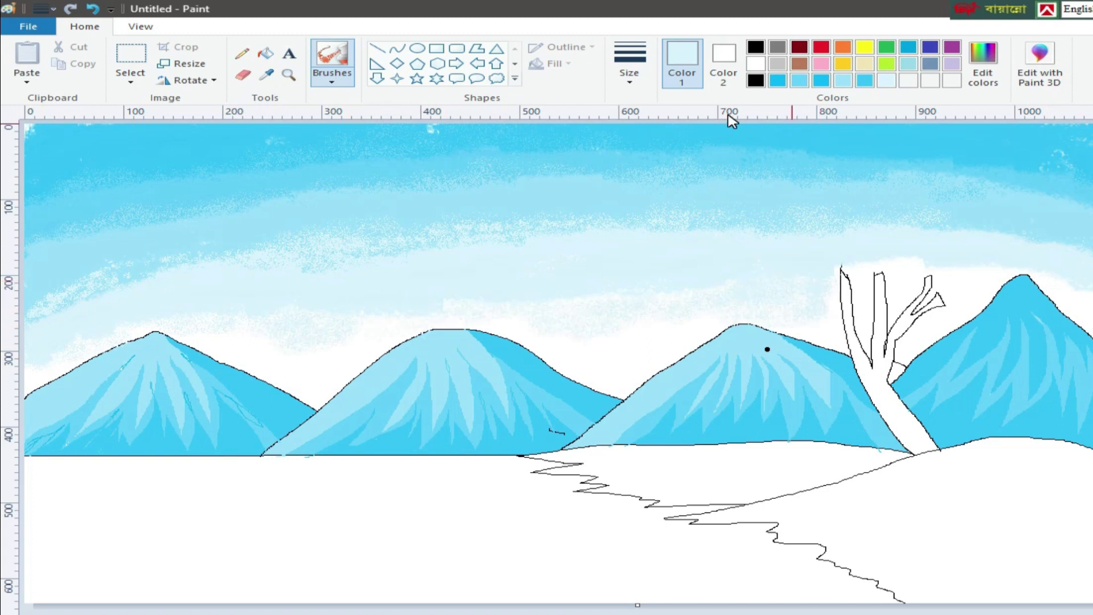
{"action": "left_click", "coordinate": [983, 62]}
- Mix a dark olive custom colour in Edit colors
{"action": "left_click", "coordinate": [458, 377]}
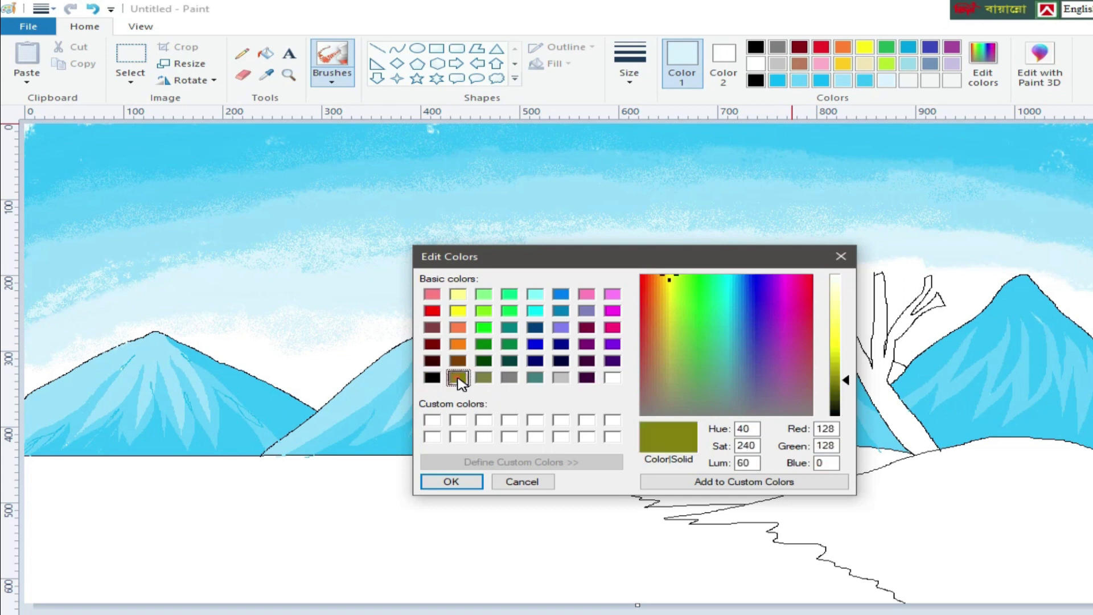
{"action": "left_click_drag", "start_coordinate": [834, 380], "coordinate": [835, 399]}
{"action": "left_click", "coordinate": [451, 481]}
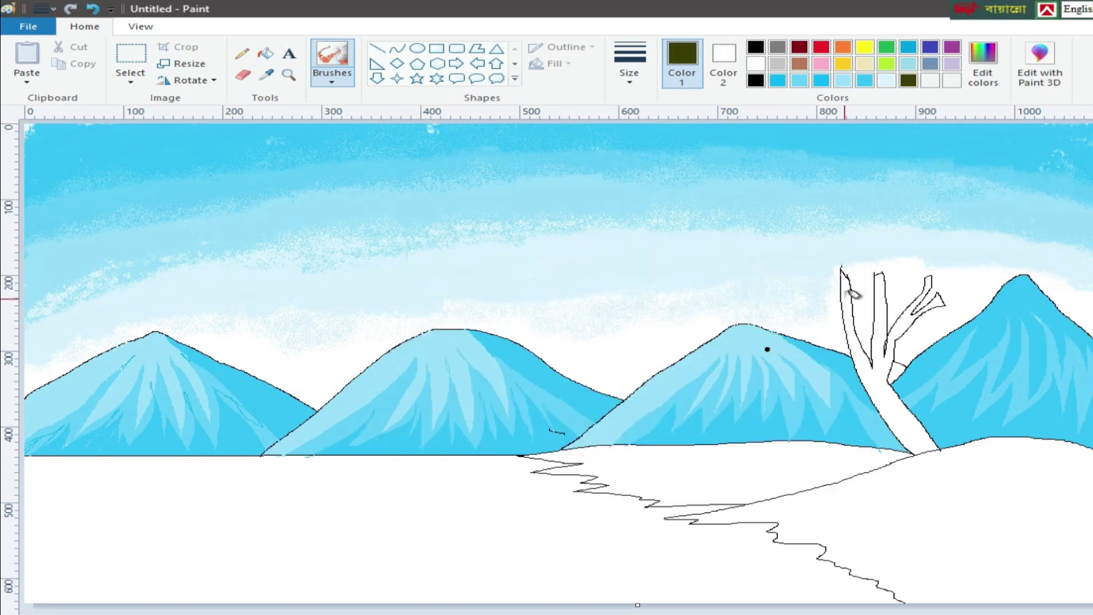
- Fill the tree trunk outline solid brown and save brown as a custom colour
{"action": "left_click", "coordinate": [800, 63]}
{"action": "left_click", "coordinate": [265, 53]}
{"action": "left_click", "coordinate": [880, 387]}
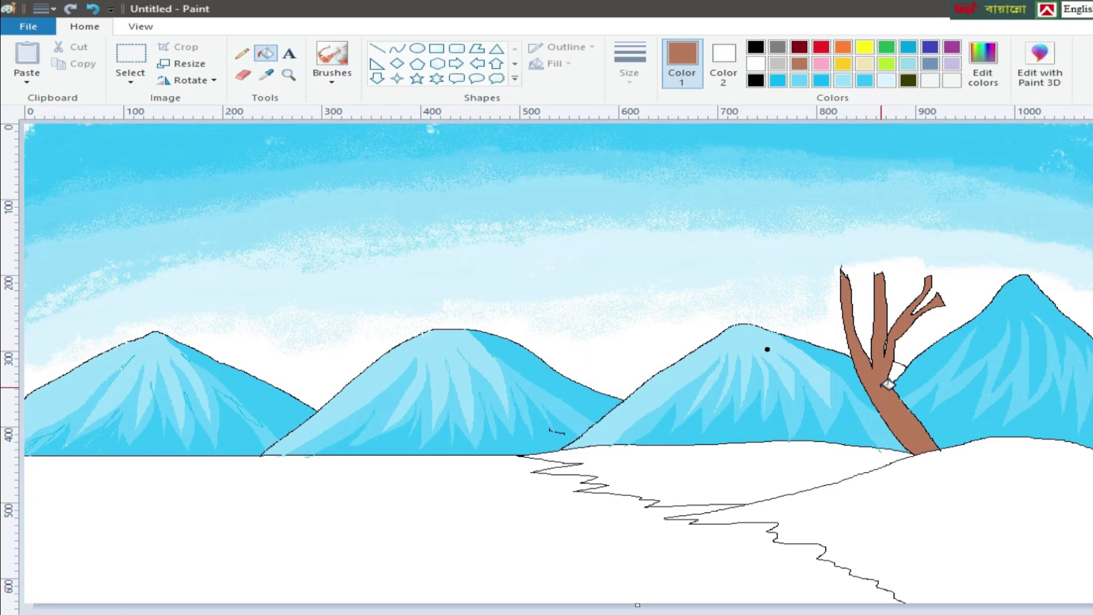
{"action": "left_click", "coordinate": [983, 63]}
{"action": "left_click", "coordinate": [451, 481]}
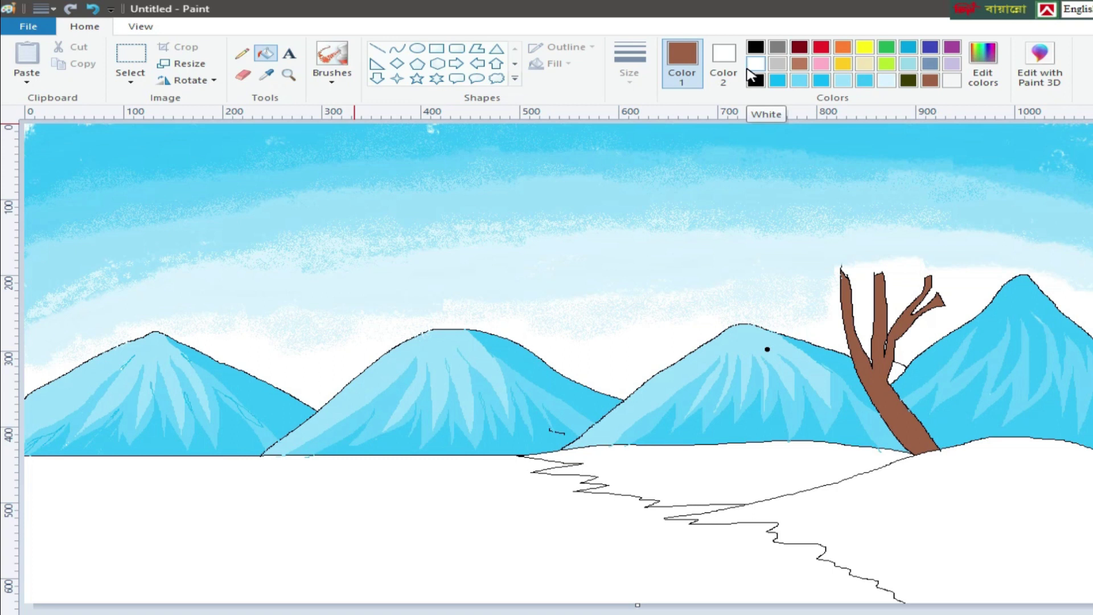
- Re-mix the foliage colour in Edit colors, settling on a darker olive shade
{"action": "left_click", "coordinate": [909, 79]}
{"action": "left_click", "coordinate": [983, 65]}
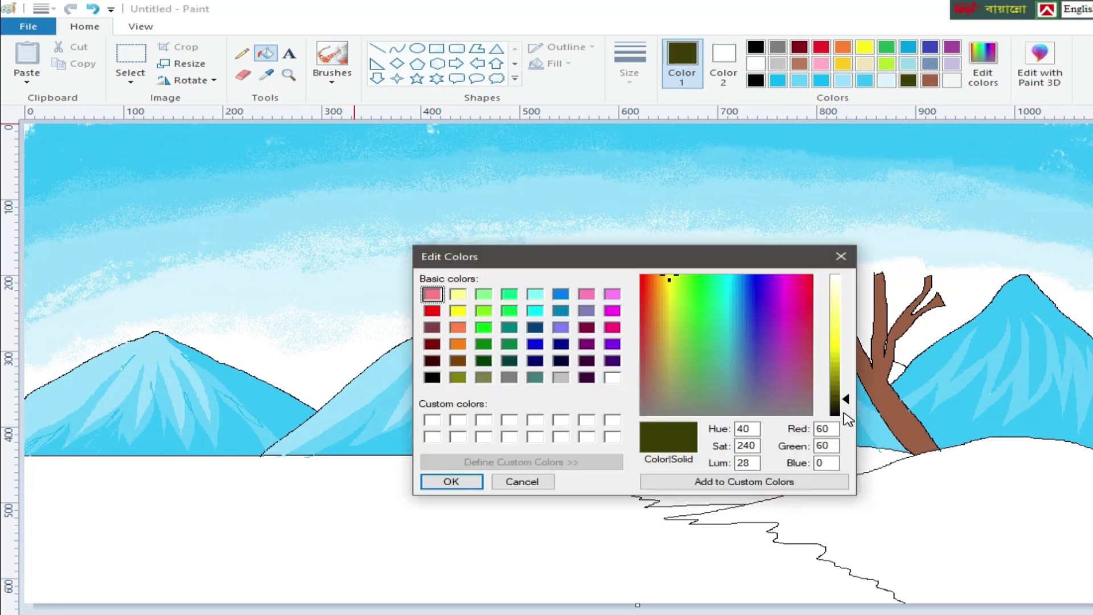
{"action": "left_click", "coordinate": [483, 344]}
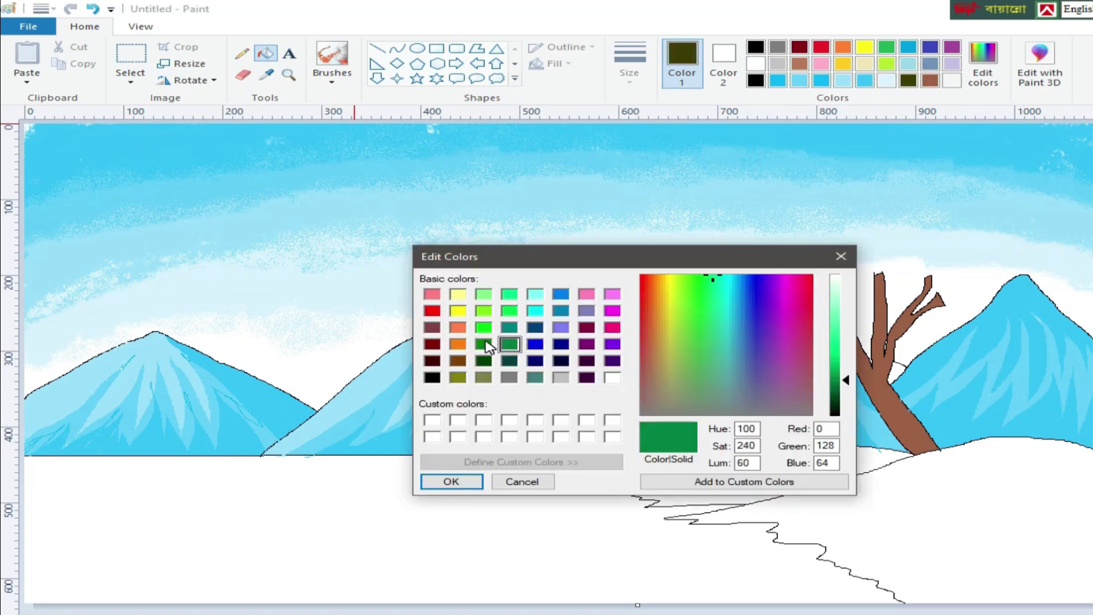
{"action": "left_click", "coordinate": [458, 361]}
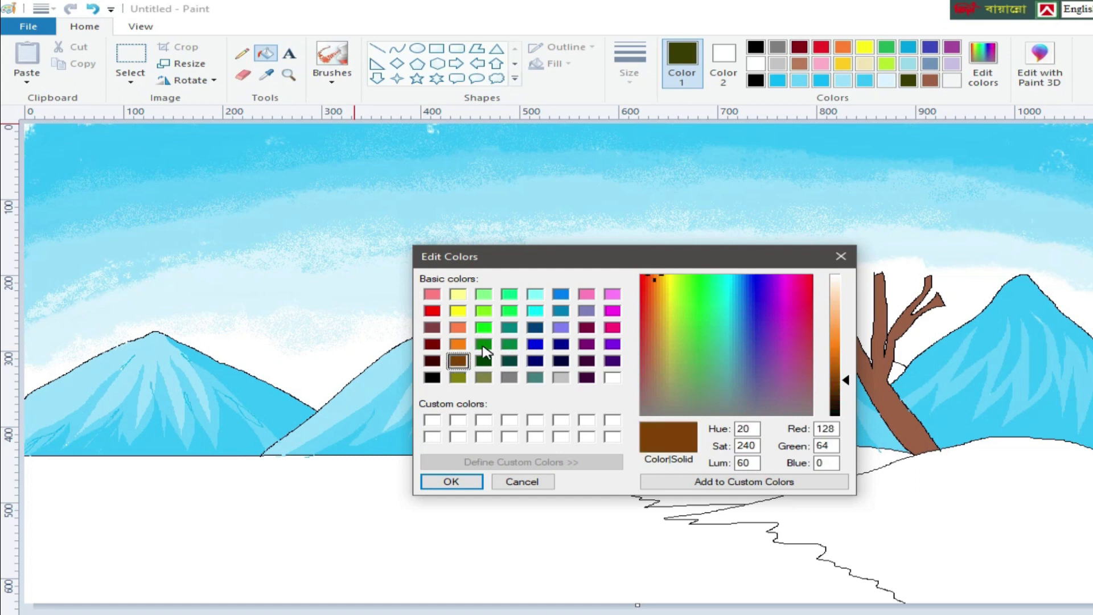
{"action": "left_click", "coordinate": [484, 345]}
{"action": "left_click", "coordinate": [508, 360]}
{"action": "left_click", "coordinate": [484, 361]}
{"action": "left_click", "coordinate": [509, 344]}
{"action": "mouse_move", "coordinate": [845, 362]}
{"action": "left_mouse_down"}
{"action": "mouse_move", "coordinate": [846, 402]}
{"action": "mouse_move", "coordinate": [847, 380]}
{"action": "left_mouse_up"}
{"action": "left_click", "coordinate": [483, 377]}
{"action": "left_click", "coordinate": [454, 482]}
{"action": "left_click", "coordinate": [332, 79]}
- Choose a large round brush with a wide size and paint olive foliage at the tree top
{"action": "left_click", "coordinate": [335, 138]}
{"action": "left_click", "coordinate": [629, 73]}
{"action": "left_click", "coordinate": [667, 147]}
{"action": "mouse_move", "coordinate": [851, 275]}
{"action": "left_mouse_down"}
{"action": "mouse_move", "coordinate": [809, 272]}
{"action": "mouse_move", "coordinate": [851, 272]}
{"action": "mouse_move", "coordinate": [815, 262]}
{"action": "mouse_move", "coordinate": [834, 239]}
{"action": "mouse_move", "coordinate": [840, 250]}
{"action": "mouse_move", "coordinate": [789, 276]}
{"action": "mouse_move", "coordinate": [792, 256]}
{"action": "mouse_move", "coordinate": [871, 233]}
{"action": "mouse_move", "coordinate": [855, 258]}
{"action": "mouse_move", "coordinate": [880, 269]}
{"action": "mouse_move", "coordinate": [906, 251]}
{"action": "mouse_move", "coordinate": [940, 259]}
{"action": "mouse_move", "coordinate": [921, 261]}
{"action": "mouse_move", "coordinate": [905, 205]}
{"action": "left_mouse_up"}
- Widen the olive crown on both sides, using a freshly mixed olive shade for the lower-left foliage
{"action": "mouse_move", "coordinate": [920, 284]}
{"action": "left_mouse_down"}
{"action": "mouse_move", "coordinate": [968, 285]}
{"action": "mouse_move", "coordinate": [957, 267]}
{"action": "mouse_move", "coordinate": [996, 262]}
{"action": "mouse_move", "coordinate": [985, 270]}
{"action": "left_mouse_up"}
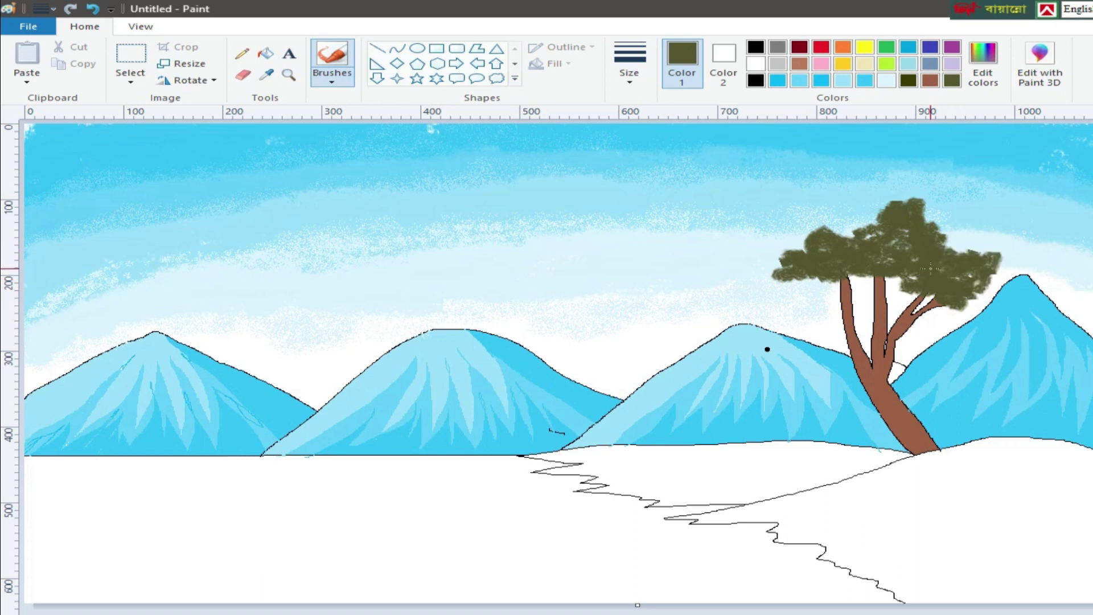
{"action": "mouse_move", "coordinate": [783, 259]}
{"action": "left_mouse_down"}
{"action": "mouse_move", "coordinate": [907, 210]}
{"action": "mouse_move", "coordinate": [798, 199]}
{"action": "mouse_move", "coordinate": [953, 192]}
{"action": "mouse_move", "coordinate": [835, 199]}
{"action": "mouse_move", "coordinate": [930, 165]}
{"action": "mouse_move", "coordinate": [912, 145]}
{"action": "mouse_move", "coordinate": [867, 135]}
{"action": "mouse_move", "coordinate": [834, 181]}
{"action": "mouse_move", "coordinate": [833, 146]}
{"action": "mouse_move", "coordinate": [955, 199]}
{"action": "mouse_move", "coordinate": [885, 225]}
{"action": "mouse_move", "coordinate": [829, 225]}
{"action": "mouse_move", "coordinate": [968, 212]}
{"action": "mouse_move", "coordinate": [973, 199]}
{"action": "mouse_move", "coordinate": [976, 239]}
{"action": "mouse_move", "coordinate": [998, 247]}
{"action": "mouse_move", "coordinate": [819, 274]}
{"action": "mouse_move", "coordinate": [747, 265]}
{"action": "mouse_move", "coordinate": [804, 197]}
{"action": "mouse_move", "coordinate": [753, 277]}
{"action": "mouse_move", "coordinate": [736, 250]}
{"action": "mouse_move", "coordinate": [772, 178]}
{"action": "mouse_move", "coordinate": [835, 136]}
{"action": "mouse_move", "coordinate": [828, 278]}
{"action": "mouse_move", "coordinate": [858, 278]}
{"action": "left_mouse_up"}
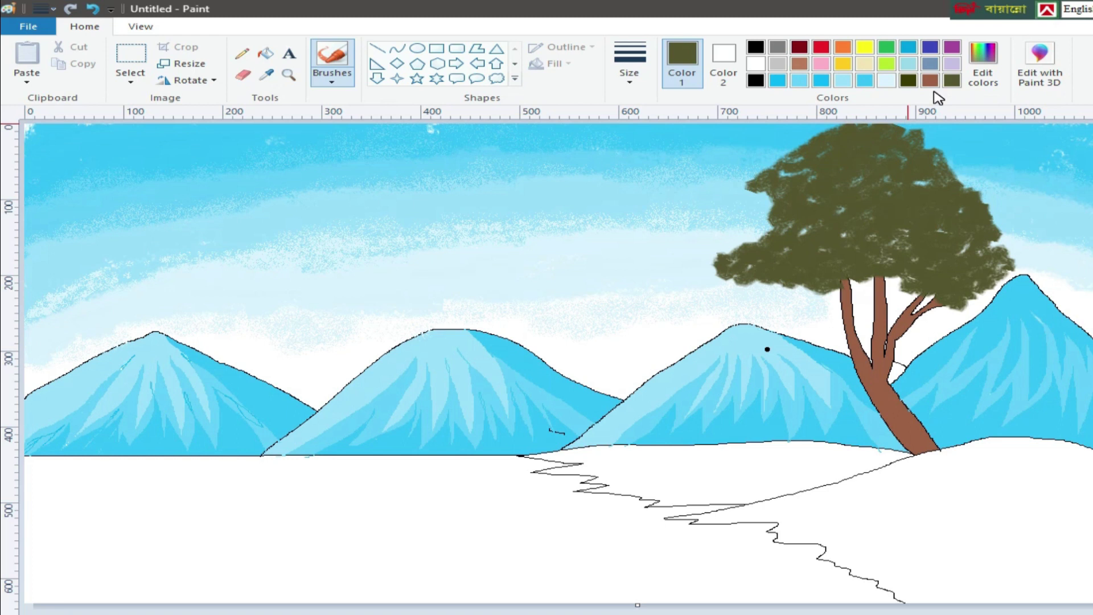
{"action": "left_click", "coordinate": [984, 62]}
{"action": "left_click", "coordinate": [458, 377]}
{"action": "left_click", "coordinate": [834, 385]}
{"action": "left_click", "coordinate": [460, 485]}
{"action": "mouse_move", "coordinate": [734, 263]}
{"action": "left_mouse_down"}
{"action": "mouse_move", "coordinate": [964, 264]}
{"action": "mouse_move", "coordinate": [954, 274]}
{"action": "mouse_move", "coordinate": [859, 255]}
{"action": "mouse_move", "coordinate": [911, 260]}
{"action": "mouse_move", "coordinate": [776, 173]}
{"action": "mouse_move", "coordinate": [787, 173]}
{"action": "mouse_move", "coordinate": [790, 217]}
{"action": "mouse_move", "coordinate": [750, 221]}
{"action": "mouse_move", "coordinate": [916, 168]}
{"action": "mouse_move", "coordinate": [963, 274]}
{"action": "mouse_move", "coordinate": [859, 221]}
{"action": "mouse_move", "coordinate": [974, 235]}
{"action": "left_mouse_up"}
- Switch to a wider brush size and smooth the upper crown in olive
{"action": "left_click", "coordinate": [629, 73]}
{"action": "left_click", "coordinate": [639, 202]}
{"action": "left_click_drag", "start_coordinate": [951, 182], "coordinate": [911, 169]}
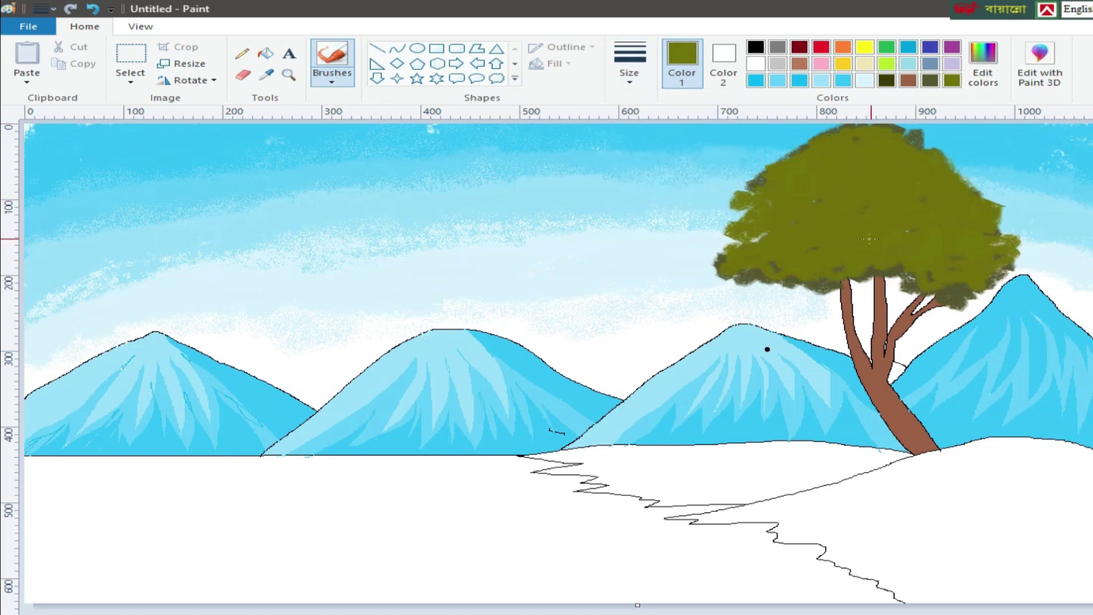
- Begin outlining the tree crown in black with the Pencil
{"action": "left_click", "coordinate": [242, 52]}
{"action": "left_click", "coordinate": [756, 47]}
{"action": "left_click", "coordinate": [843, 281]}
{"action": "mouse_move", "coordinate": [843, 280]}
{"action": "left_mouse_down"}
{"action": "mouse_move", "coordinate": [809, 287]}
{"action": "mouse_move", "coordinate": [793, 268]}
{"action": "mouse_move", "coordinate": [847, 250]}
{"action": "mouse_move", "coordinate": [860, 269]}
{"action": "mouse_move", "coordinate": [820, 290]}
{"action": "mouse_move", "coordinate": [790, 251]}
{"action": "mouse_move", "coordinate": [801, 229]}
{"action": "mouse_move", "coordinate": [857, 225]}
{"action": "mouse_move", "coordinate": [886, 251]}
{"action": "mouse_move", "coordinate": [846, 279]}
{"action": "left_mouse_up"}
- Undo the olive crown and mix a dark green colour
{"action": "key", "text": "ctrl+z"}
{"action": "key", "text": "ctrl+z"}
{"action": "key", "text": "ctrl+z"}
{"action": "key", "text": "ctrl+z"}
{"action": "key", "text": "ctrl+z"}
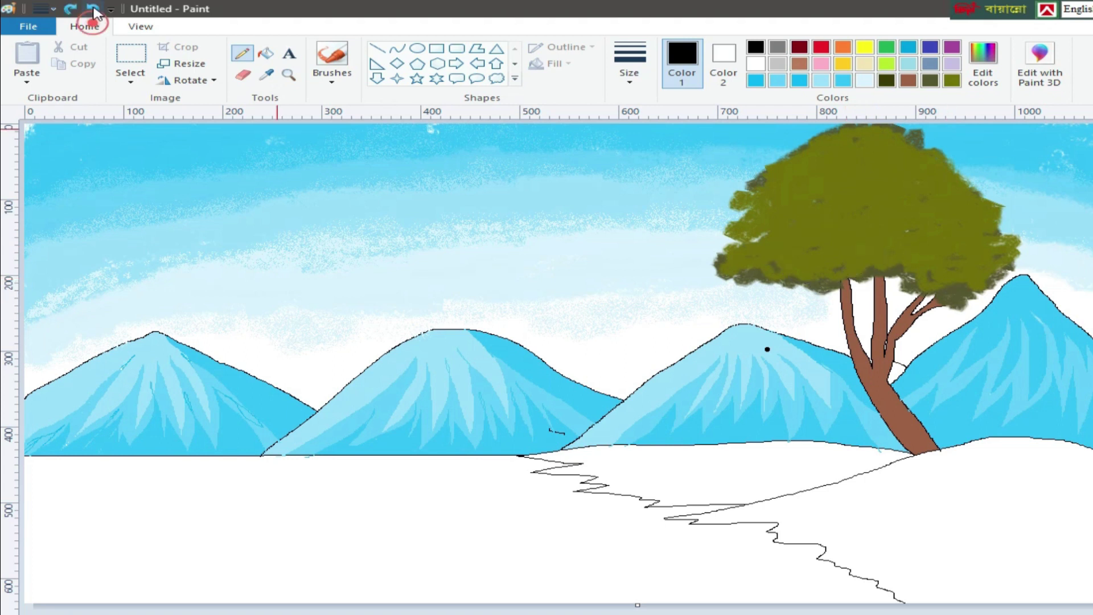
{"action": "left_click", "coordinate": [994, 71]}
{"action": "left_click", "coordinate": [484, 361]}
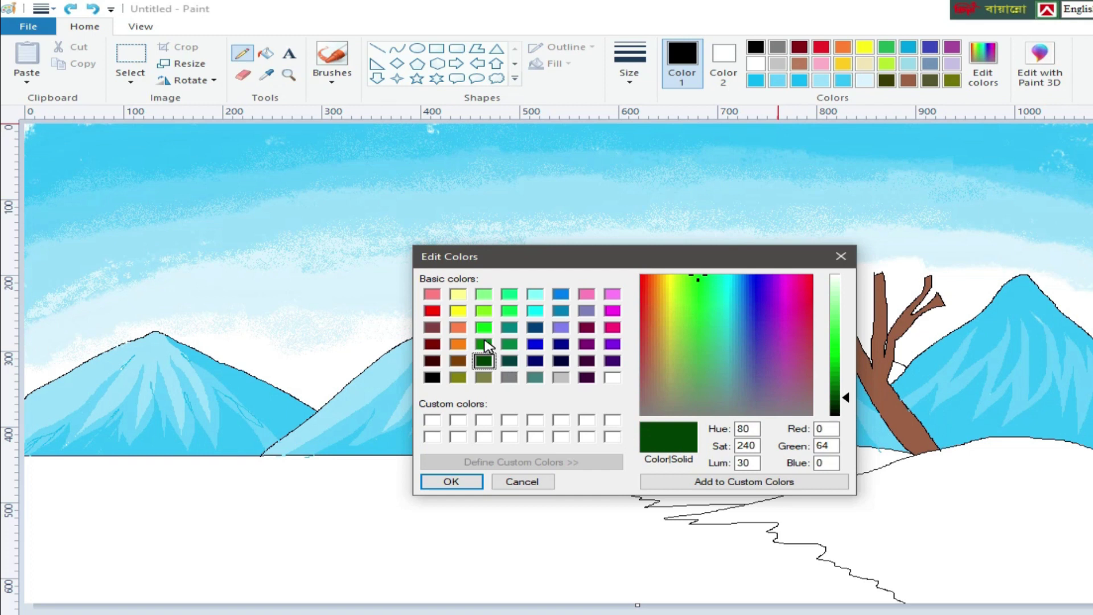
{"action": "left_click", "coordinate": [484, 344]}
{"action": "left_click", "coordinate": [847, 397]}
{"action": "left_click_drag", "start_coordinate": [849, 398], "coordinate": [847, 404]}
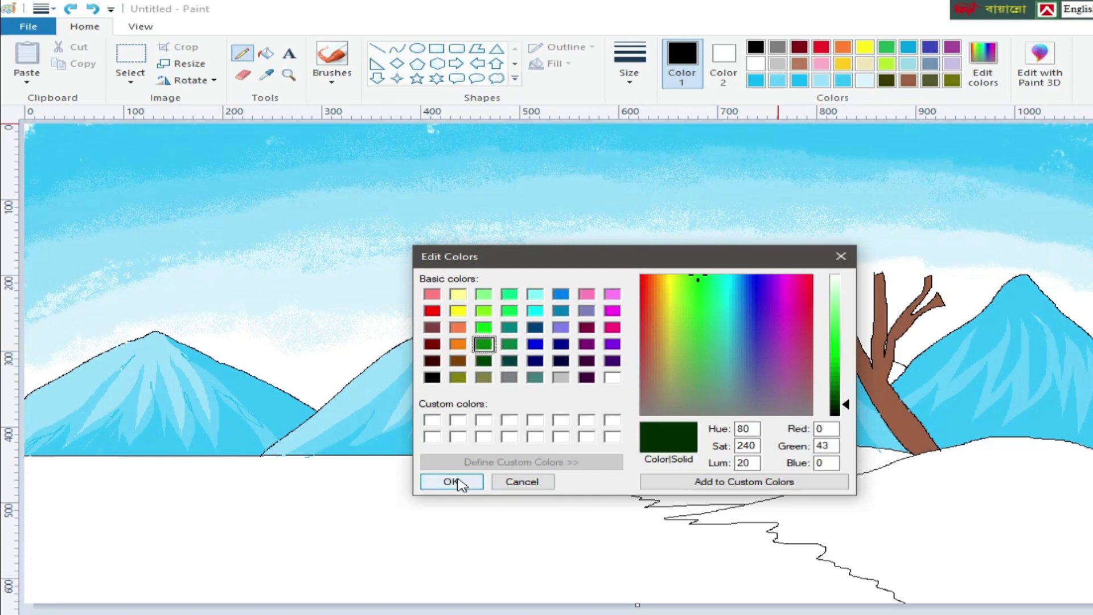
{"action": "left_click", "coordinate": [459, 483]}
- Paint dark green foliage clumps over the branches with the crayon brush, redoing a stray stroke
{"action": "left_click", "coordinate": [332, 81]}
{"action": "left_click", "coordinate": [376, 140]}
{"action": "mouse_move", "coordinate": [844, 275]}
{"action": "left_mouse_down"}
{"action": "mouse_move", "coordinate": [818, 280]}
{"action": "mouse_move", "coordinate": [831, 256]}
{"action": "mouse_move", "coordinate": [791, 276]}
{"action": "left_mouse_up"}
{"action": "mouse_move", "coordinate": [898, 272]}
{"action": "left_mouse_down"}
{"action": "mouse_move", "coordinate": [993, 268]}
{"action": "mouse_move", "coordinate": [979, 279]}
{"action": "left_mouse_up"}
{"action": "mouse_move", "coordinate": [740, 268]}
{"action": "left_mouse_down"}
{"action": "mouse_move", "coordinate": [806, 273]}
{"action": "mouse_move", "coordinate": [824, 248]}
{"action": "mouse_move", "coordinate": [721, 244]}
{"action": "mouse_move", "coordinate": [910, 204]}
{"action": "mouse_move", "coordinate": [998, 244]}
{"action": "mouse_move", "coordinate": [999, 225]}
{"action": "mouse_move", "coordinate": [990, 262]}
{"action": "left_mouse_up"}
{"action": "key", "text": "ctrl+z"}
{"action": "key", "text": "ctrl+z"}
{"action": "key", "text": "ctrl+z"}
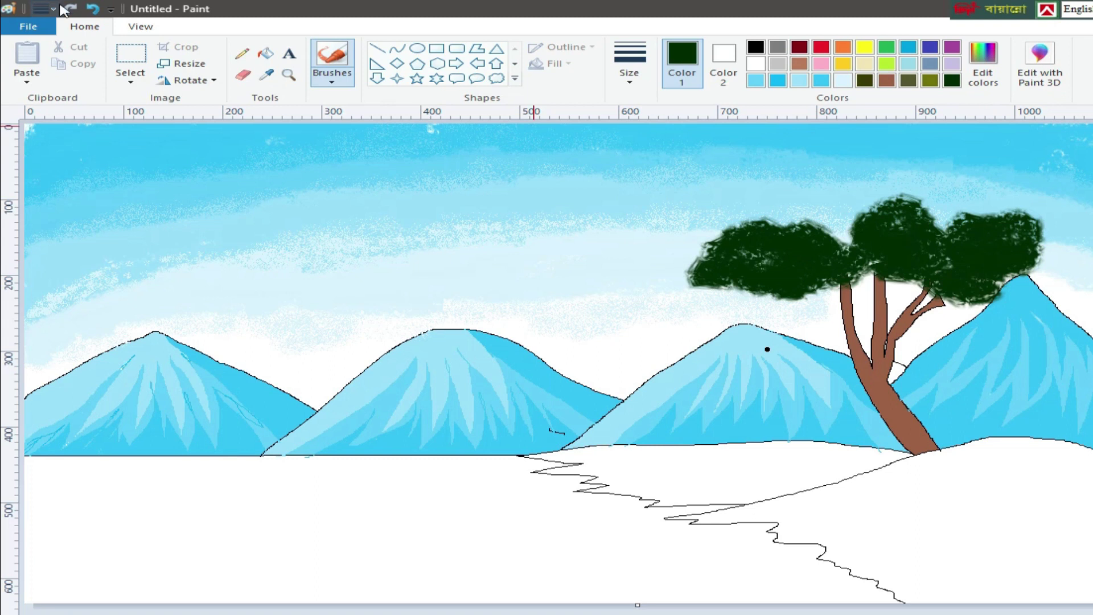
{"action": "mouse_move", "coordinate": [891, 274]}
{"action": "left_mouse_down"}
{"action": "mouse_move", "coordinate": [923, 251]}
{"action": "mouse_move", "coordinate": [741, 273]}
{"action": "mouse_move", "coordinate": [764, 213]}
{"action": "mouse_move", "coordinate": [865, 188]}
{"action": "mouse_move", "coordinate": [795, 221]}
{"action": "mouse_move", "coordinate": [968, 216]}
{"action": "mouse_move", "coordinate": [877, 228]}
{"action": "left_mouse_up"}
{"action": "mouse_move", "coordinate": [821, 164]}
{"action": "left_mouse_down"}
{"action": "mouse_move", "coordinate": [846, 143]}
{"action": "mouse_move", "coordinate": [836, 174]}
{"action": "mouse_move", "coordinate": [760, 259]}
{"action": "mouse_move", "coordinate": [713, 281]}
{"action": "mouse_move", "coordinate": [734, 196]}
{"action": "left_mouse_up"}
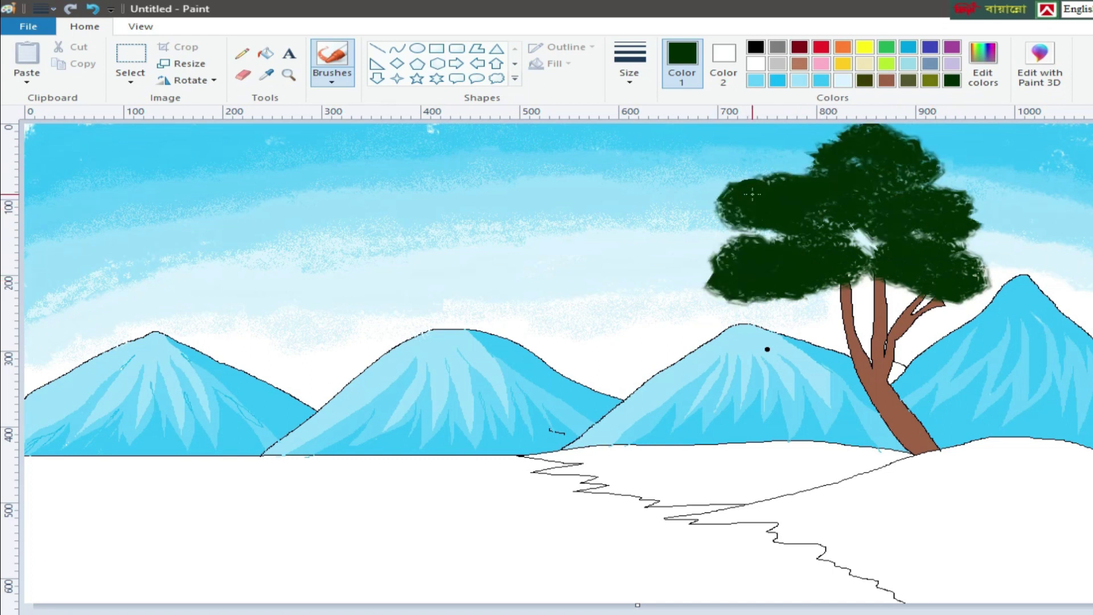
- Mix a brighter green and brush it onto the foliage clumps
{"action": "left_click", "coordinate": [983, 73]}
{"action": "left_click", "coordinate": [838, 383]}
{"action": "key", "text": "Return"}
{"action": "mouse_move", "coordinate": [721, 259]}
{"action": "left_mouse_down"}
{"action": "mouse_move", "coordinate": [848, 252]}
{"action": "mouse_move", "coordinate": [983, 269]}
{"action": "mouse_move", "coordinate": [899, 259]}
{"action": "left_mouse_up"}
{"action": "mouse_move", "coordinate": [726, 191]}
{"action": "left_mouse_down"}
{"action": "mouse_move", "coordinate": [952, 201]}
{"action": "mouse_move", "coordinate": [857, 192]}
{"action": "left_mouse_up"}
{"action": "mouse_move", "coordinate": [854, 146]}
{"action": "left_mouse_down"}
{"action": "mouse_move", "coordinate": [863, 141]}
{"action": "mouse_move", "coordinate": [840, 145]}
{"action": "left_mouse_up"}
- Mix lime green and, at a new brush size, highlight the upper and lower clumps
{"action": "left_click", "coordinate": [983, 73]}
{"action": "left_click_drag", "start_coordinate": [846, 382], "coordinate": [846, 348]}
{"action": "left_click", "coordinate": [450, 481]}
{"action": "key", "text": "ctrl+z"}
{"action": "left_click", "coordinate": [629, 73]}
{"action": "left_click", "coordinate": [640, 142]}
{"action": "left_click_drag", "start_coordinate": [743, 183], "coordinate": [825, 182]}
{"action": "left_click_drag", "start_coordinate": [874, 185], "coordinate": [954, 197]}
{"action": "left_click_drag", "start_coordinate": [855, 133], "coordinate": [905, 135]}
{"action": "mouse_move", "coordinate": [744, 245]}
{"action": "left_mouse_down"}
{"action": "mouse_move", "coordinate": [827, 234]}
{"action": "mouse_move", "coordinate": [740, 250]}
{"action": "mouse_move", "coordinate": [809, 251]}
{"action": "mouse_move", "coordinate": [797, 222]}
{"action": "left_mouse_up"}
{"action": "mouse_move", "coordinate": [911, 242]}
{"action": "left_mouse_down"}
{"action": "mouse_move", "coordinate": [975, 254]}
{"action": "mouse_move", "coordinate": [948, 227]}
{"action": "mouse_move", "coordinate": [990, 262]}
{"action": "left_mouse_up"}
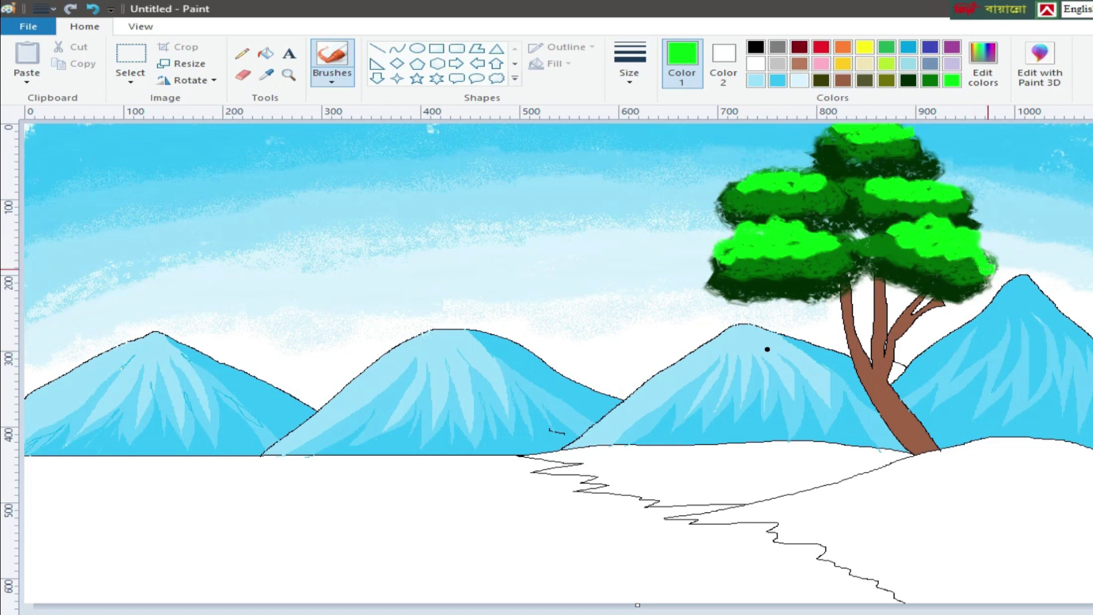
- Outline the lower-left, upper-left, upper-right and top clumps in black with the Pencil
{"action": "left_click", "coordinate": [242, 53]}
{"action": "left_click", "coordinate": [755, 47]}
{"action": "mouse_move", "coordinate": [837, 296]}
{"action": "left_mouse_down"}
{"action": "mouse_move", "coordinate": [746, 300]}
{"action": "mouse_move", "coordinate": [712, 245]}
{"action": "mouse_move", "coordinate": [803, 216]}
{"action": "mouse_move", "coordinate": [846, 238]}
{"action": "mouse_move", "coordinate": [849, 288]}
{"action": "mouse_move", "coordinate": [885, 234]}
{"action": "mouse_move", "coordinate": [944, 211]}
{"action": "mouse_move", "coordinate": [996, 251]}
{"action": "mouse_move", "coordinate": [968, 301]}
{"action": "mouse_move", "coordinate": [879, 279]}
{"action": "left_mouse_up"}
{"action": "mouse_move", "coordinate": [747, 221]}
{"action": "left_mouse_down"}
{"action": "mouse_move", "coordinate": [724, 193]}
{"action": "mouse_move", "coordinate": [764, 167]}
{"action": "mouse_move", "coordinate": [824, 174]}
{"action": "mouse_move", "coordinate": [858, 216]}
{"action": "mouse_move", "coordinate": [874, 174]}
{"action": "mouse_move", "coordinate": [955, 188]}
{"action": "mouse_move", "coordinate": [979, 224]}
{"action": "left_mouse_up"}
{"action": "mouse_move", "coordinate": [810, 171]}
{"action": "left_mouse_down"}
{"action": "mouse_move", "coordinate": [819, 137]}
{"action": "mouse_move", "coordinate": [856, 115]}
{"action": "mouse_move", "coordinate": [943, 171]}
{"action": "left_mouse_up"}
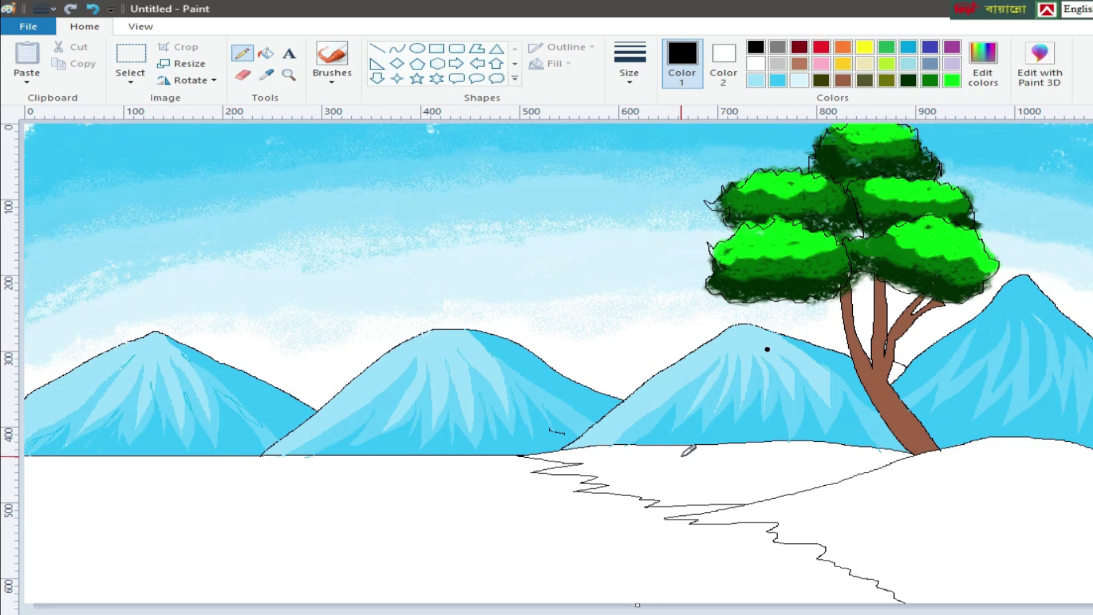
{"action": "left_click", "coordinate": [266, 75]}
- Sample the trunk brown, then draw and fill a new branch up-left from the trunk
{"action": "left_click", "coordinate": [883, 383]}
{"action": "mouse_move", "coordinate": [850, 343]}
{"action": "left_mouse_down"}
{"action": "mouse_move", "coordinate": [792, 319]}
{"action": "mouse_move", "coordinate": [850, 347]}
{"action": "mouse_move", "coordinate": [809, 318]}
{"action": "mouse_move", "coordinate": [764, 321]}
{"action": "mouse_move", "coordinate": [788, 315]}
{"action": "mouse_move", "coordinate": [750, 301]}
{"action": "mouse_move", "coordinate": [808, 301]}
{"action": "left_mouse_up"}
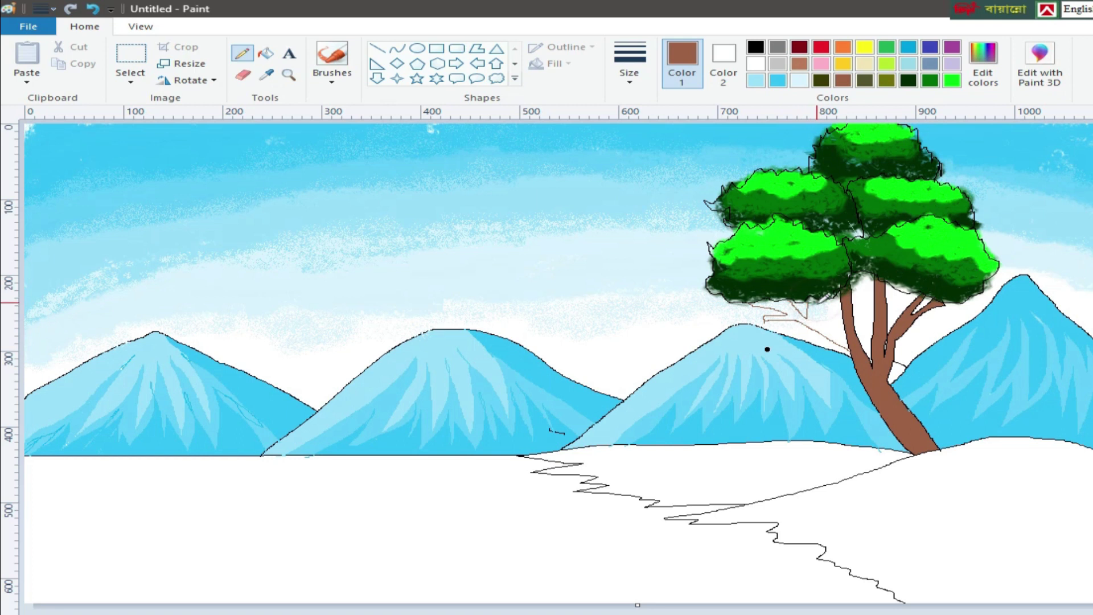
{"action": "left_click", "coordinate": [266, 53]}
{"action": "left_click", "coordinate": [825, 333]}
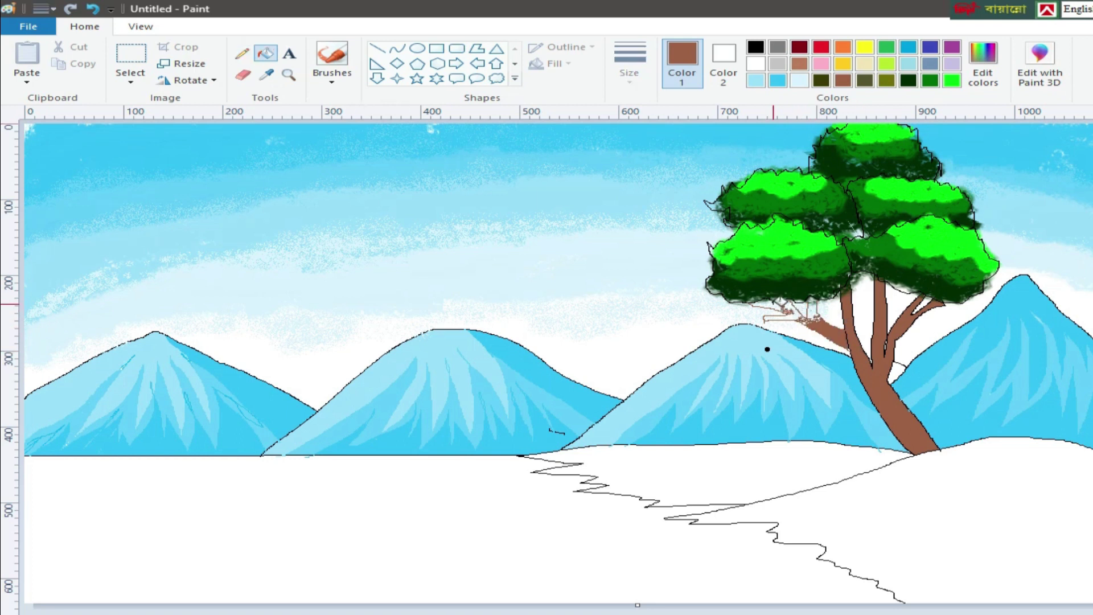
- Paint a white patch over the mountain foot beside the trunk with a brush
{"action": "left_click", "coordinate": [332, 63]}
{"action": "left_click", "coordinate": [332, 111]}
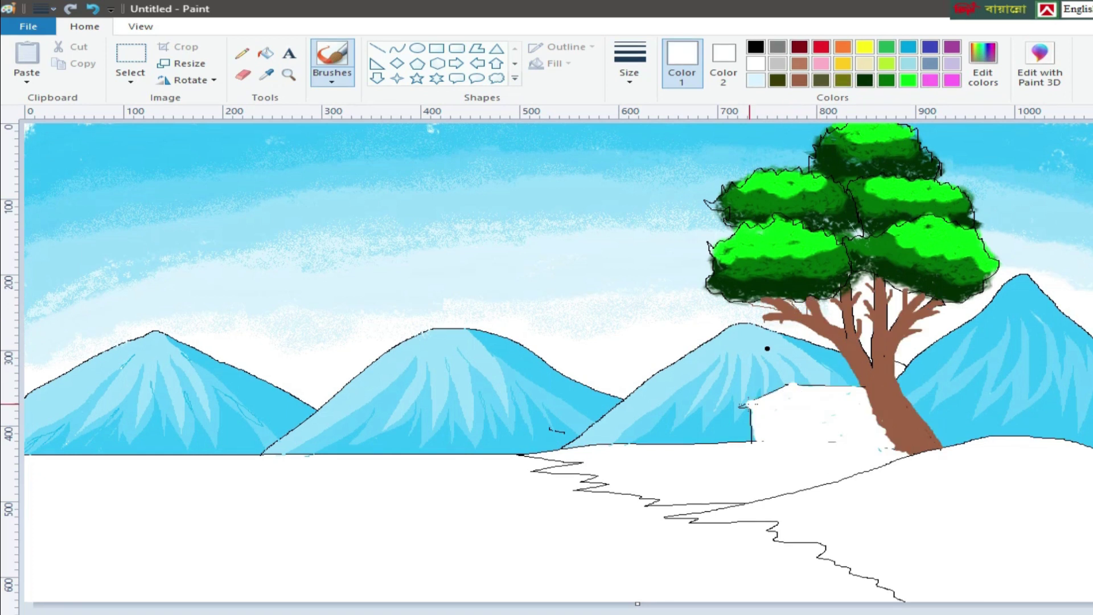
{"action": "left_click_drag", "start_coordinate": [737, 406], "coordinate": [860, 389]}
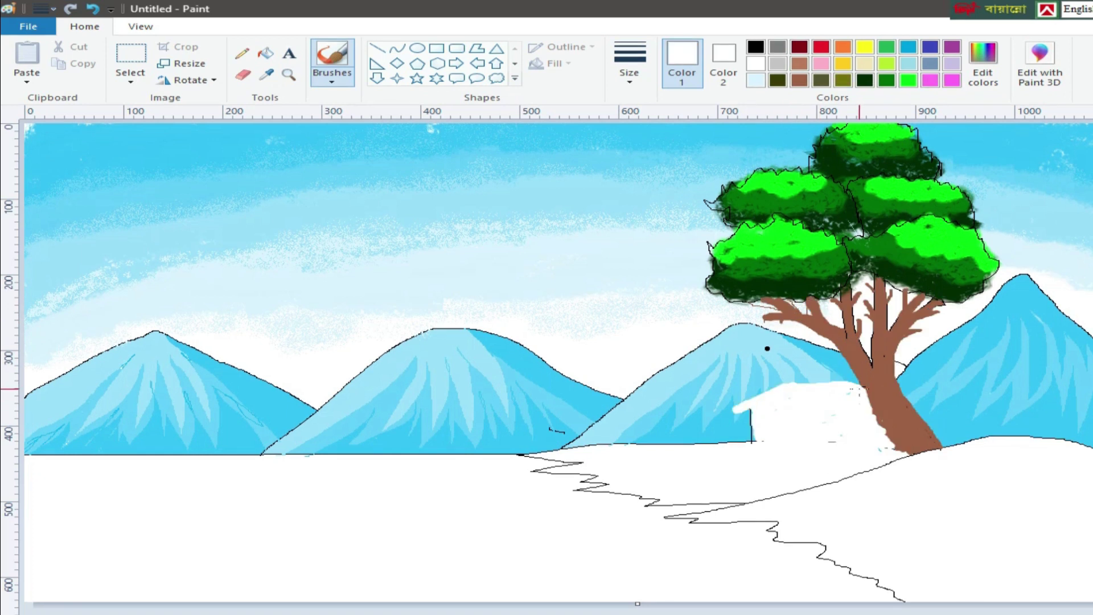
{"action": "mouse_move", "coordinate": [764, 410]}
{"action": "left_mouse_down"}
{"action": "mouse_move", "coordinate": [732, 413]}
{"action": "mouse_move", "coordinate": [750, 409]}
{"action": "mouse_move", "coordinate": [752, 433]}
{"action": "left_mouse_up"}
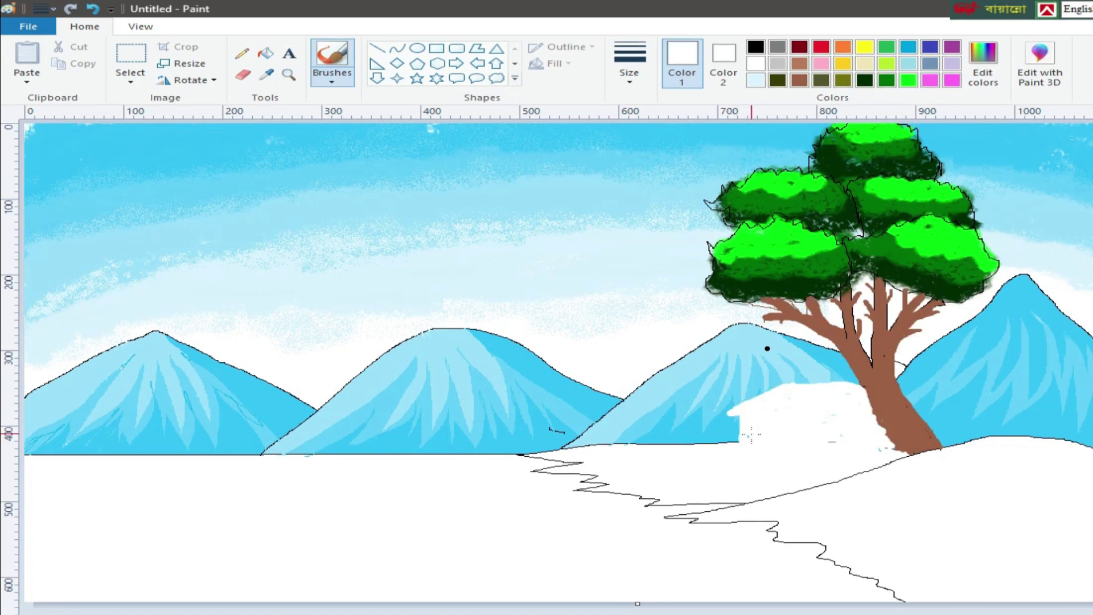
- Start outlining the white patch's upper-left edge with a black straight line
{"action": "left_click", "coordinate": [377, 48]}
{"action": "left_click", "coordinate": [756, 47]}
{"action": "left_click_drag", "start_coordinate": [783, 385], "coordinate": [724, 412]}
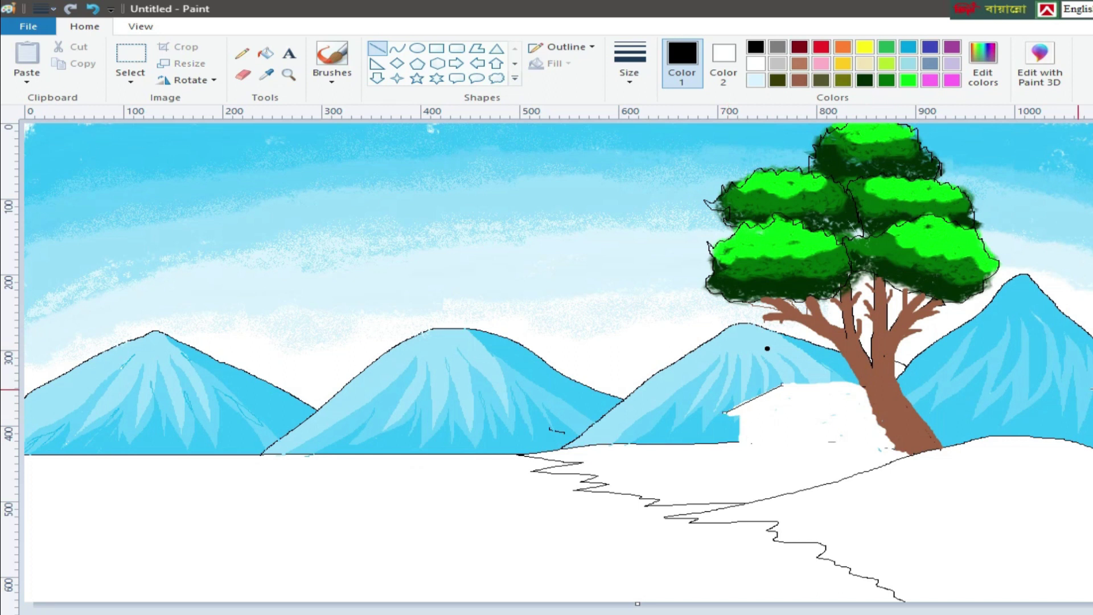
- Draw the house's roof, eave, walls and base with thick black lines
{"action": "left_click_drag", "start_coordinate": [782, 385], "coordinate": [865, 385]}
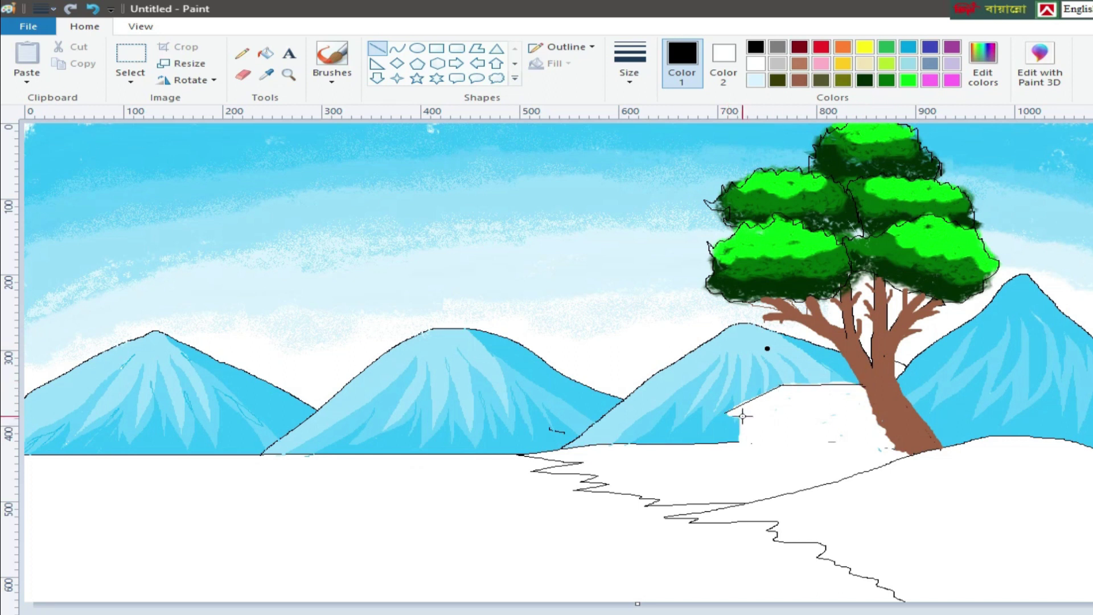
{"action": "left_click_drag", "start_coordinate": [790, 385], "coordinate": [737, 416]}
{"action": "left_click", "coordinate": [629, 63]}
{"action": "left_click", "coordinate": [630, 163]}
{"action": "mouse_move", "coordinate": [785, 385]}
{"action": "left_mouse_down"}
{"action": "mouse_move", "coordinate": [726, 415]}
{"action": "mouse_move", "coordinate": [743, 416]}
{"action": "left_mouse_up"}
{"action": "left_click_drag", "start_coordinate": [742, 416], "coordinate": [740, 441]}
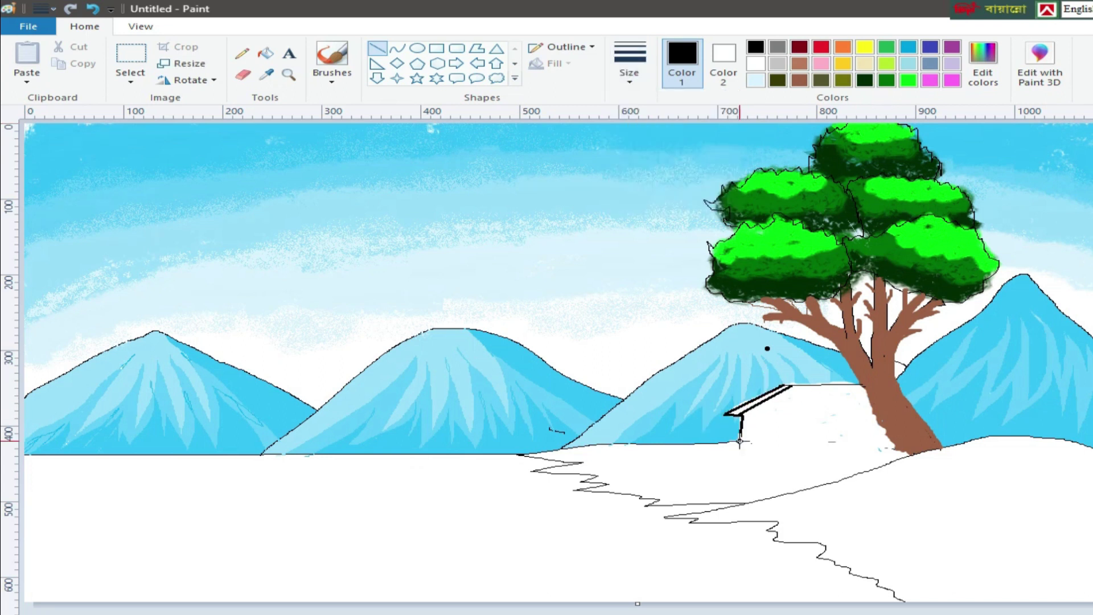
{"action": "left_click_drag", "start_coordinate": [783, 386], "coordinate": [866, 386]}
{"action": "mouse_move", "coordinate": [783, 385]}
{"action": "left_mouse_down"}
{"action": "mouse_move", "coordinate": [800, 416]}
{"action": "mouse_move", "coordinate": [876, 419]}
{"action": "left_mouse_up"}
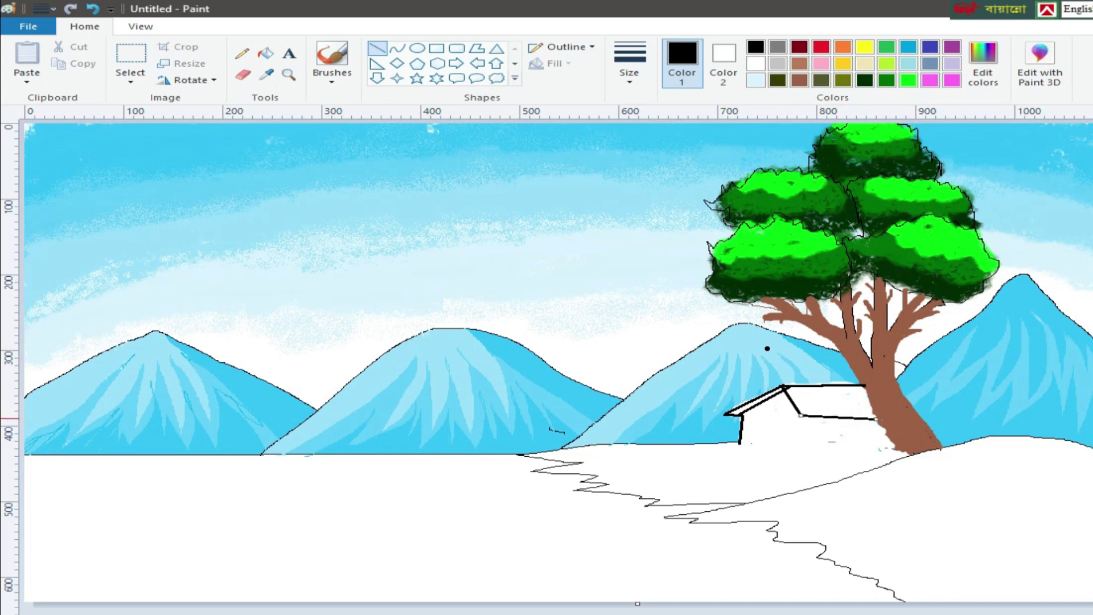
{"action": "mouse_move", "coordinate": [801, 416]}
{"action": "left_mouse_down"}
{"action": "mouse_move", "coordinate": [798, 439]}
{"action": "mouse_move", "coordinate": [899, 443]}
{"action": "left_mouse_up"}
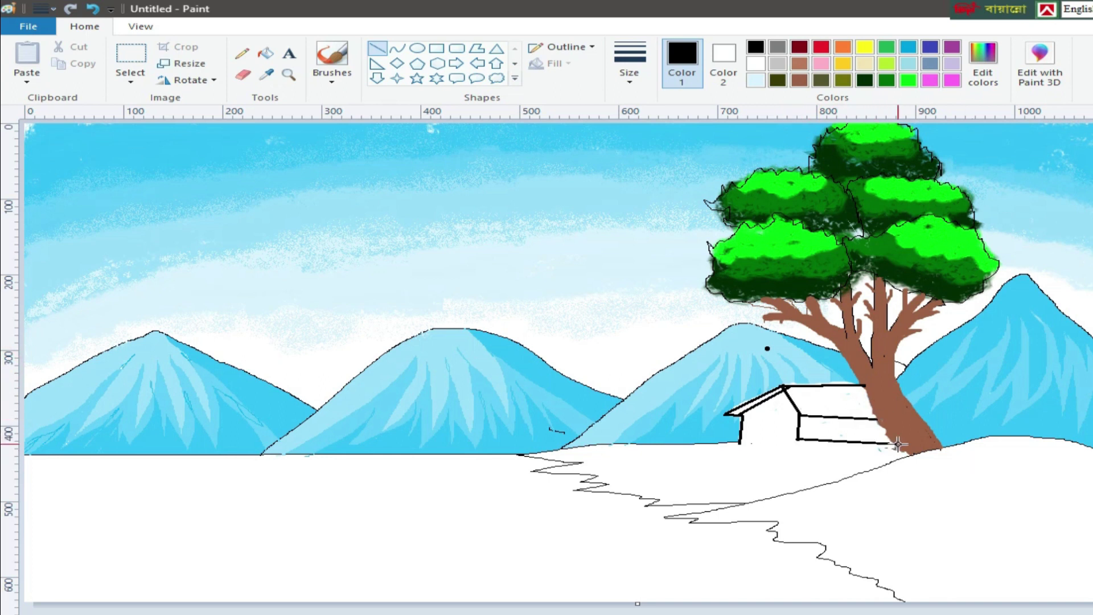
{"action": "mouse_move", "coordinate": [798, 439]}
{"action": "left_mouse_down"}
{"action": "mouse_move", "coordinate": [739, 443]}
{"action": "mouse_move", "coordinate": [766, 441]}
{"action": "mouse_move", "coordinate": [779, 418]}
{"action": "mouse_move", "coordinate": [781, 439]}
{"action": "left_mouse_up"}
- Fill the door and the right roof section with magenta
{"action": "left_click", "coordinate": [952, 81]}
{"action": "left_click", "coordinate": [266, 54]}
{"action": "left_click", "coordinate": [772, 432]}
{"action": "left_click", "coordinate": [242, 52]}
{"action": "left_click_drag", "start_coordinate": [789, 394], "coordinate": [875, 407]}
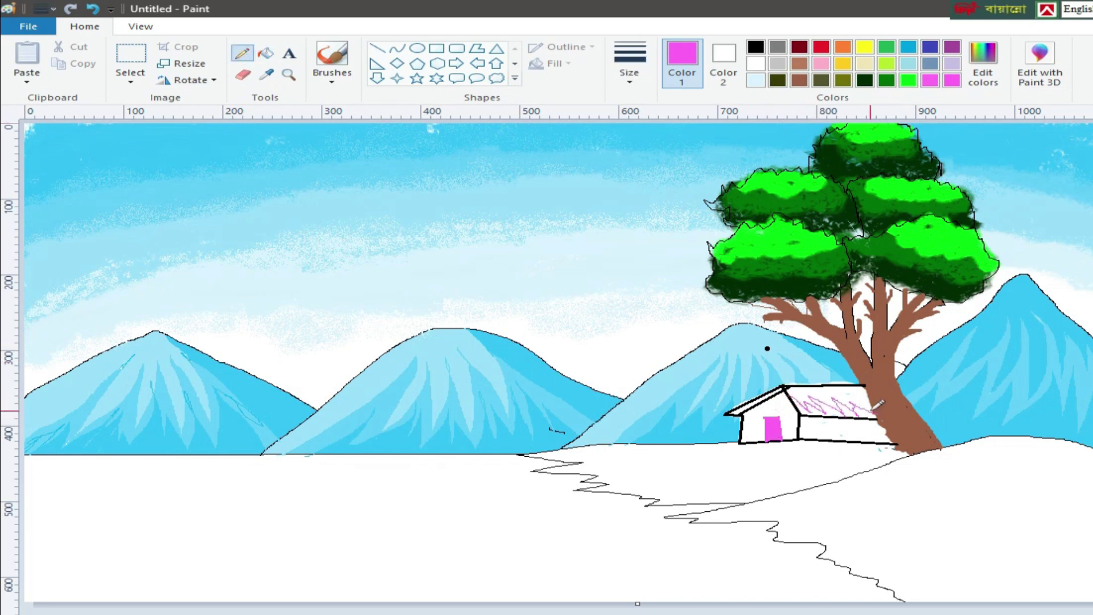
{"action": "left_click", "coordinate": [265, 53]}
{"action": "left_click", "coordinate": [830, 399]}
- Streak light pink across the roof, then set dark green as the painting colour
{"action": "left_click", "coordinate": [982, 62]}
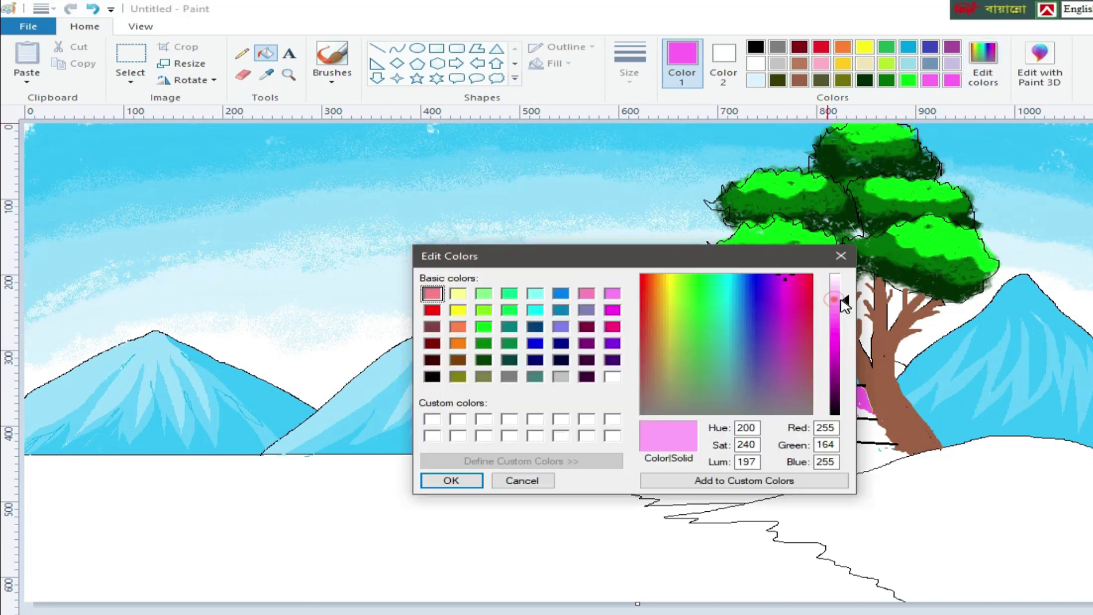
{"action": "left_click", "coordinate": [451, 480]}
{"action": "left_click", "coordinate": [242, 53]}
{"action": "left_click_drag", "start_coordinate": [784, 395], "coordinate": [847, 402]}
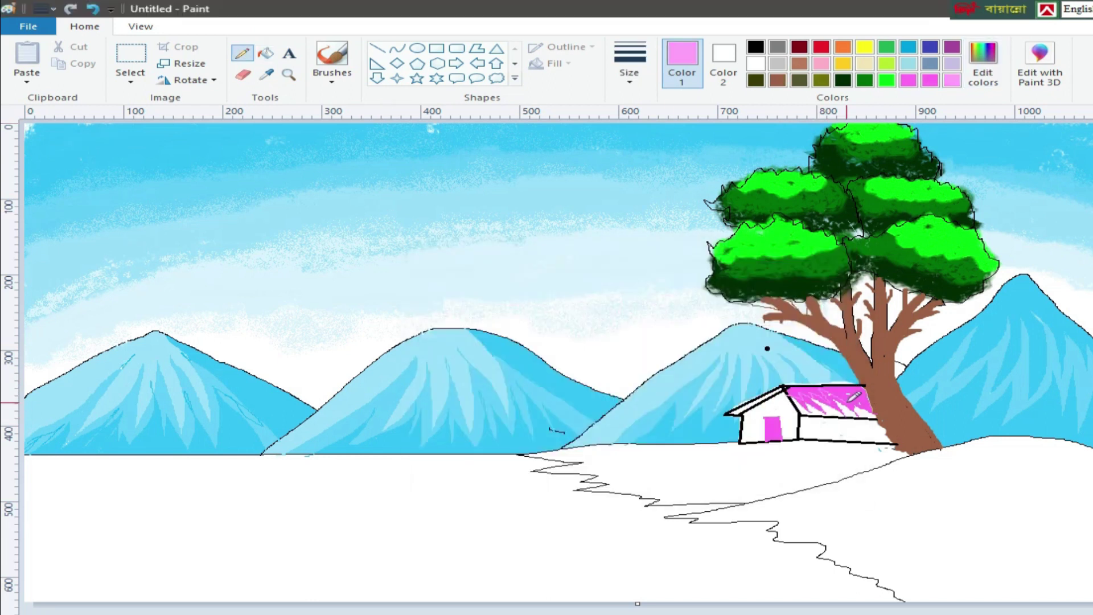
{"action": "left_click", "coordinate": [266, 53]}
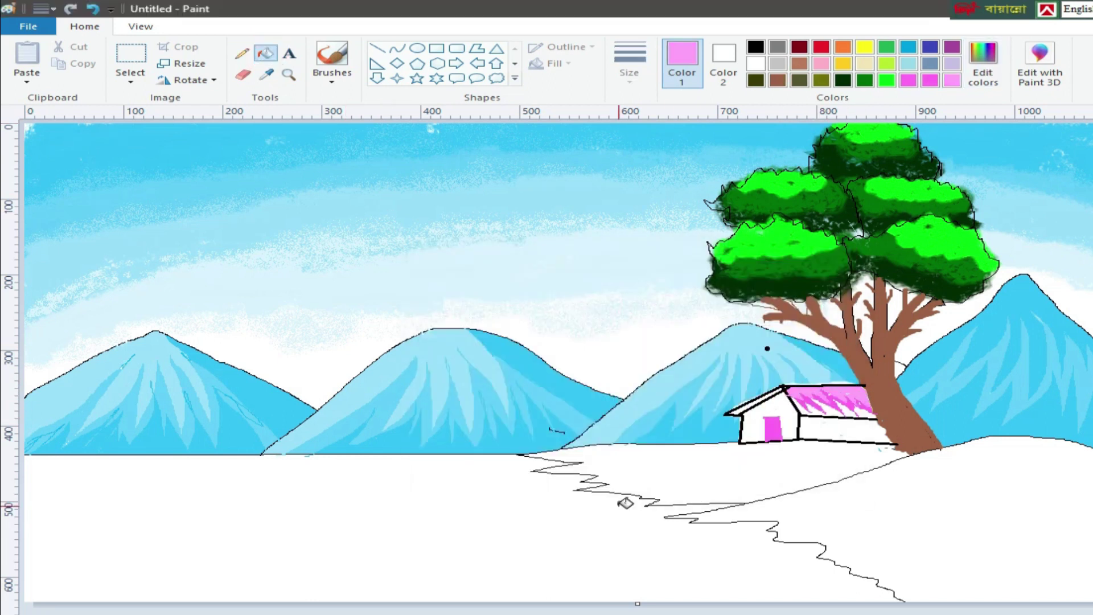
{"action": "left_click", "coordinate": [842, 80]}
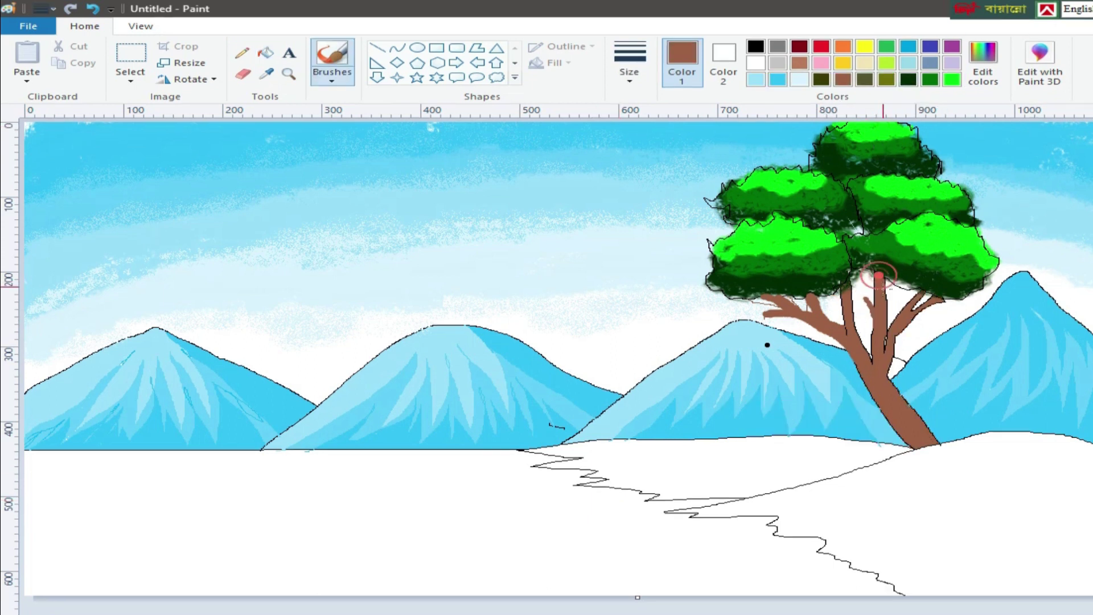
- Add two short brown branches and paint over the trunk's right edge in brown, adjusting brush width
{"action": "left_click_drag", "start_coordinate": [860, 317], "coordinate": [858, 334]}
{"action": "mouse_move", "coordinate": [860, 291]}
{"action": "left_mouse_down"}
{"action": "mouse_move", "coordinate": [852, 301]}
{"action": "mouse_move", "coordinate": [900, 285]}
{"action": "mouse_move", "coordinate": [895, 384]}
{"action": "mouse_move", "coordinate": [938, 441]}
{"action": "left_mouse_up"}
{"action": "left_click_drag", "start_coordinate": [824, 331], "coordinate": [911, 449]}
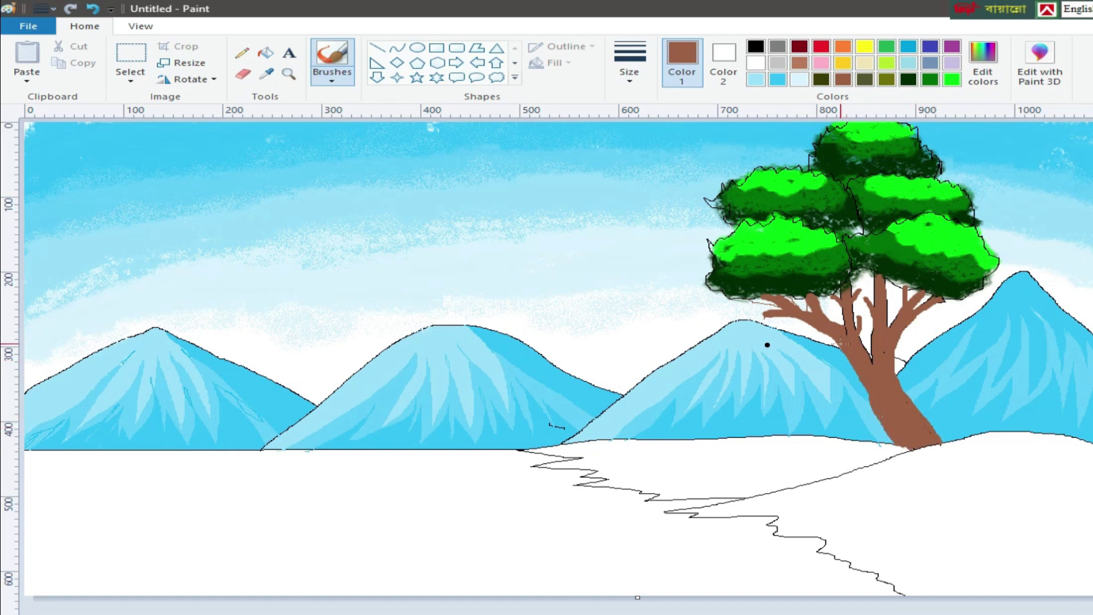
{"action": "left_click", "coordinate": [629, 63]}
{"action": "left_click", "coordinate": [661, 134]}
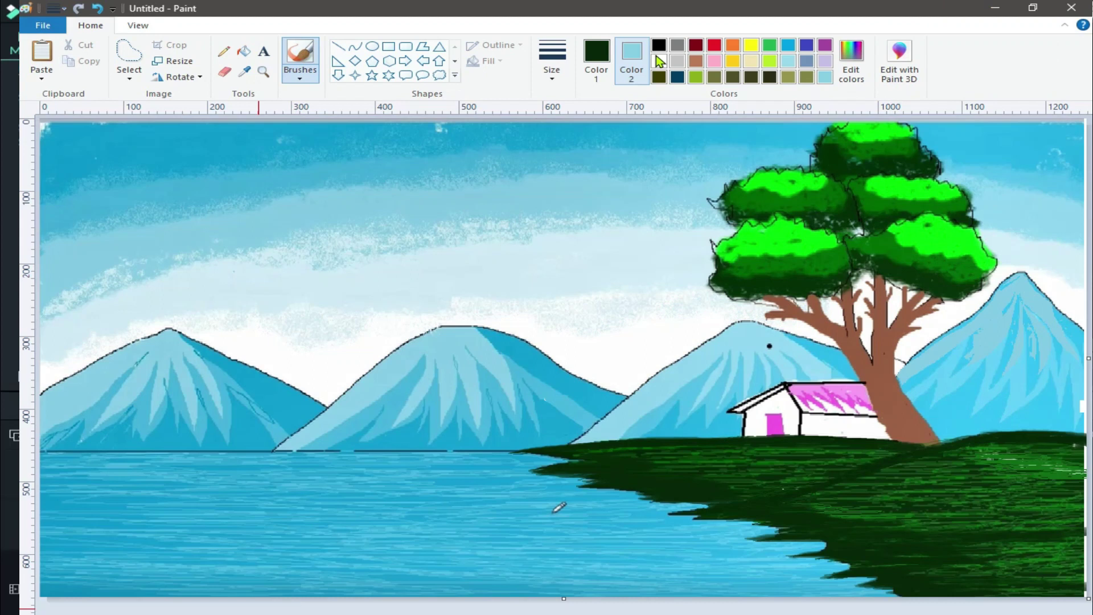
{"action": "left_click", "coordinate": [244, 71]}
- Sample bright green and airbrush it over the left foliage, then enlarge the spray size
{"action": "left_click", "coordinate": [767, 238]}
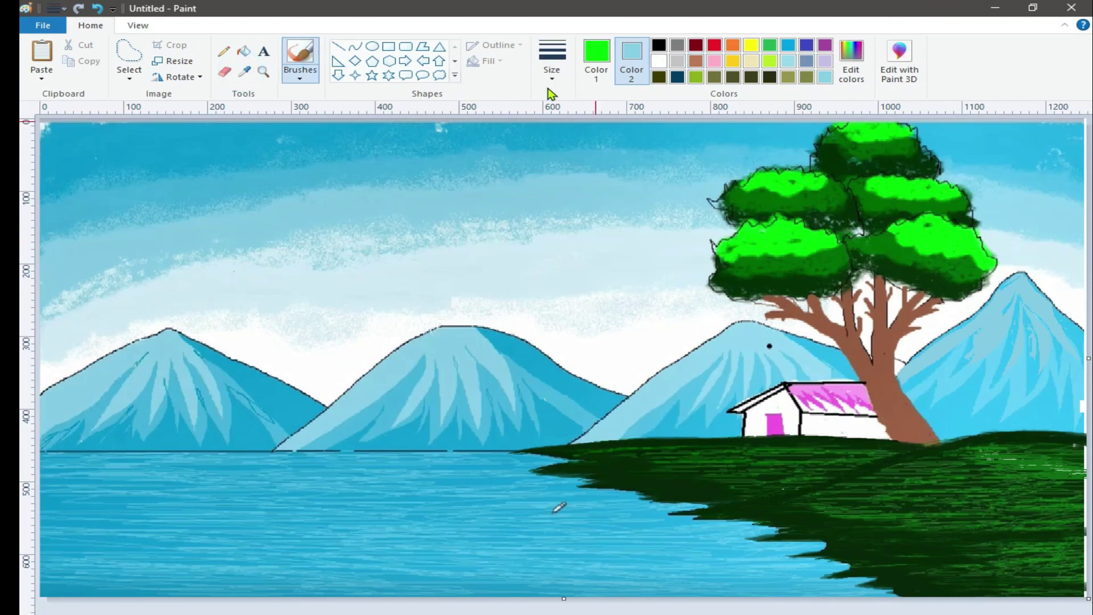
{"action": "left_click", "coordinate": [298, 82]}
{"action": "left_click", "coordinate": [401, 103]}
{"action": "mouse_move", "coordinate": [735, 239]}
{"action": "left_mouse_down"}
{"action": "mouse_move", "coordinate": [755, 225]}
{"action": "mouse_move", "coordinate": [721, 235]}
{"action": "mouse_move", "coordinate": [736, 238]}
{"action": "mouse_move", "coordinate": [754, 211]}
{"action": "mouse_move", "coordinate": [830, 233]}
{"action": "mouse_move", "coordinate": [810, 216]}
{"action": "mouse_move", "coordinate": [775, 225]}
{"action": "mouse_move", "coordinate": [768, 173]}
{"action": "mouse_move", "coordinate": [731, 177]}
{"action": "mouse_move", "coordinate": [756, 167]}
{"action": "mouse_move", "coordinate": [813, 175]}
{"action": "mouse_move", "coordinate": [767, 169]}
{"action": "mouse_move", "coordinate": [879, 122]}
{"action": "mouse_move", "coordinate": [855, 133]}
{"action": "mouse_move", "coordinate": [831, 121]}
{"action": "mouse_move", "coordinate": [865, 131]}
{"action": "mouse_move", "coordinate": [901, 114]}
{"action": "mouse_move", "coordinate": [914, 183]}
{"action": "mouse_move", "coordinate": [871, 180]}
{"action": "mouse_move", "coordinate": [942, 174]}
{"action": "mouse_move", "coordinate": [958, 186]}
{"action": "mouse_move", "coordinate": [946, 173]}
{"action": "mouse_move", "coordinate": [887, 168]}
{"action": "mouse_move", "coordinate": [902, 218]}
{"action": "mouse_move", "coordinate": [935, 207]}
{"action": "mouse_move", "coordinate": [1003, 239]}
{"action": "mouse_move", "coordinate": [968, 231]}
{"action": "left_mouse_up"}
{"action": "left_click", "coordinate": [552, 57]}
{"action": "left_click", "coordinate": [578, 191]}
- Sample dark green from the foliage and spray it across the lower-left and upper-left canopy
{"action": "left_click", "coordinate": [243, 72]}
{"action": "left_click", "coordinate": [795, 266]}
{"action": "mouse_move", "coordinate": [797, 263]}
{"action": "left_mouse_down"}
{"action": "mouse_move", "coordinate": [718, 254]}
{"action": "mouse_move", "coordinate": [731, 263]}
{"action": "mouse_move", "coordinate": [730, 242]}
{"action": "mouse_move", "coordinate": [782, 238]}
{"action": "mouse_move", "coordinate": [770, 230]}
{"action": "mouse_move", "coordinate": [767, 250]}
{"action": "mouse_move", "coordinate": [829, 239]}
{"action": "mouse_move", "coordinate": [970, 261]}
{"action": "mouse_move", "coordinate": [909, 244]}
{"action": "mouse_move", "coordinate": [923, 240]}
{"action": "mouse_move", "coordinate": [900, 228]}
{"action": "mouse_move", "coordinate": [966, 248]}
{"action": "mouse_move", "coordinate": [944, 241]}
{"action": "mouse_move", "coordinate": [954, 234]}
{"action": "mouse_move", "coordinate": [921, 232]}
{"action": "mouse_move", "coordinate": [986, 257]}
{"action": "mouse_move", "coordinate": [994, 244]}
{"action": "mouse_move", "coordinate": [983, 244]}
{"action": "mouse_move", "coordinate": [1001, 263]}
{"action": "left_mouse_up"}
{"action": "mouse_move", "coordinate": [790, 191]}
{"action": "left_mouse_down"}
{"action": "mouse_move", "coordinate": [719, 206]}
{"action": "mouse_move", "coordinate": [794, 186]}
{"action": "mouse_move", "coordinate": [956, 200]}
{"action": "mouse_move", "coordinate": [875, 193]}
{"action": "mouse_move", "coordinate": [956, 193]}
{"action": "mouse_move", "coordinate": [907, 204]}
{"action": "mouse_move", "coordinate": [820, 137]}
{"action": "mouse_move", "coordinate": [866, 137]}
{"action": "mouse_move", "coordinate": [822, 130]}
{"action": "mouse_move", "coordinate": [809, 143]}
{"action": "mouse_move", "coordinate": [842, 154]}
{"action": "mouse_move", "coordinate": [918, 137]}
{"action": "mouse_move", "coordinate": [755, 173]}
{"action": "left_mouse_up"}
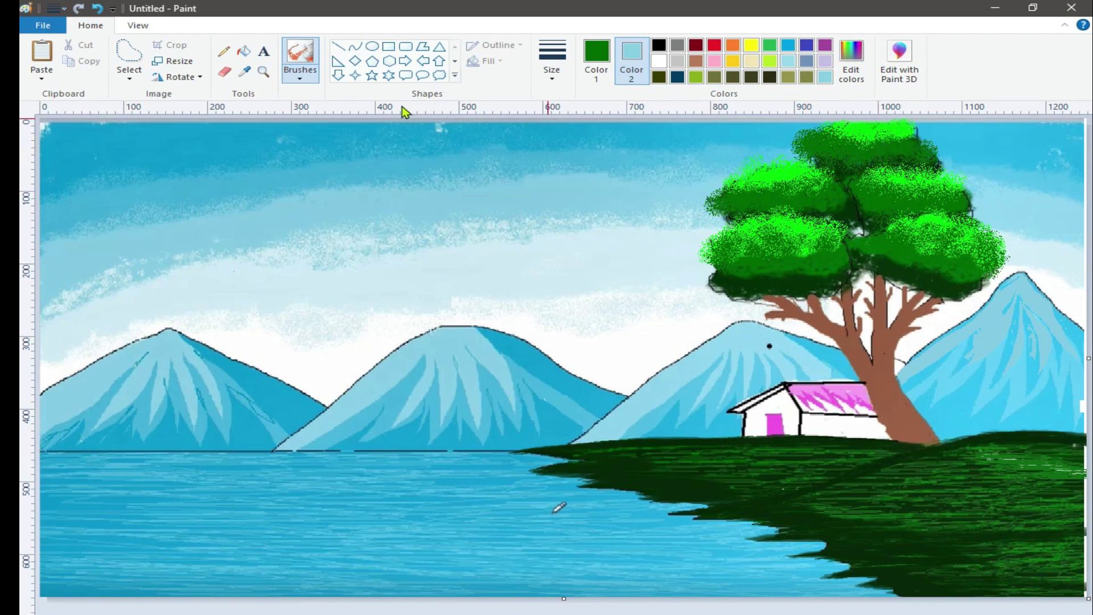
{"action": "left_click", "coordinate": [245, 71]}
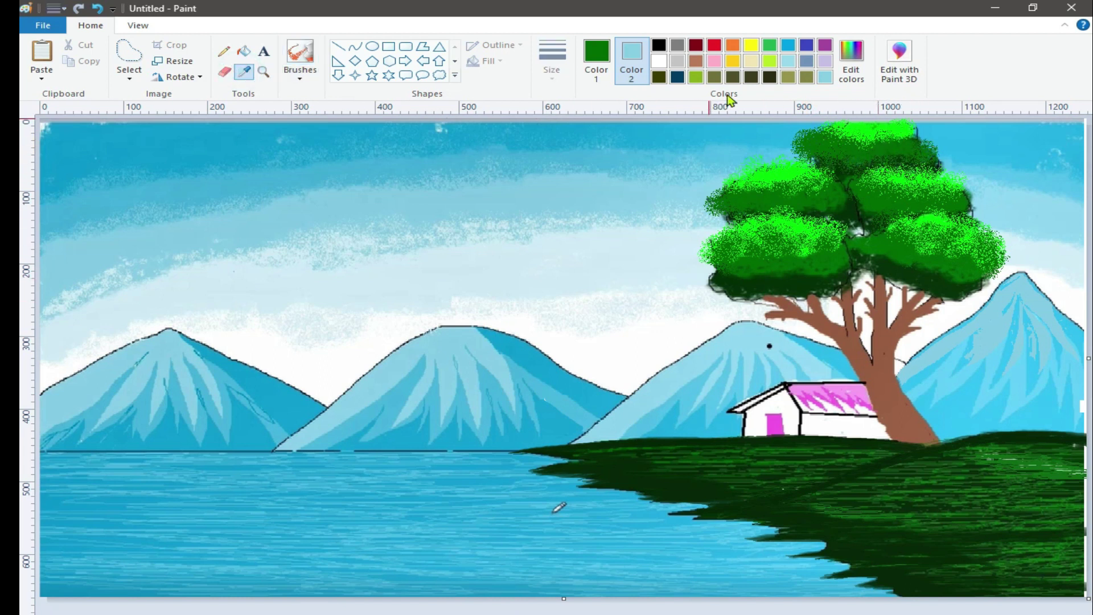
- Sample the canopy green, save a darker version, and spray the lower-left and lower-right canopy edges
{"action": "left_click", "coordinate": [809, 79]}
{"action": "left_click", "coordinate": [592, 54]}
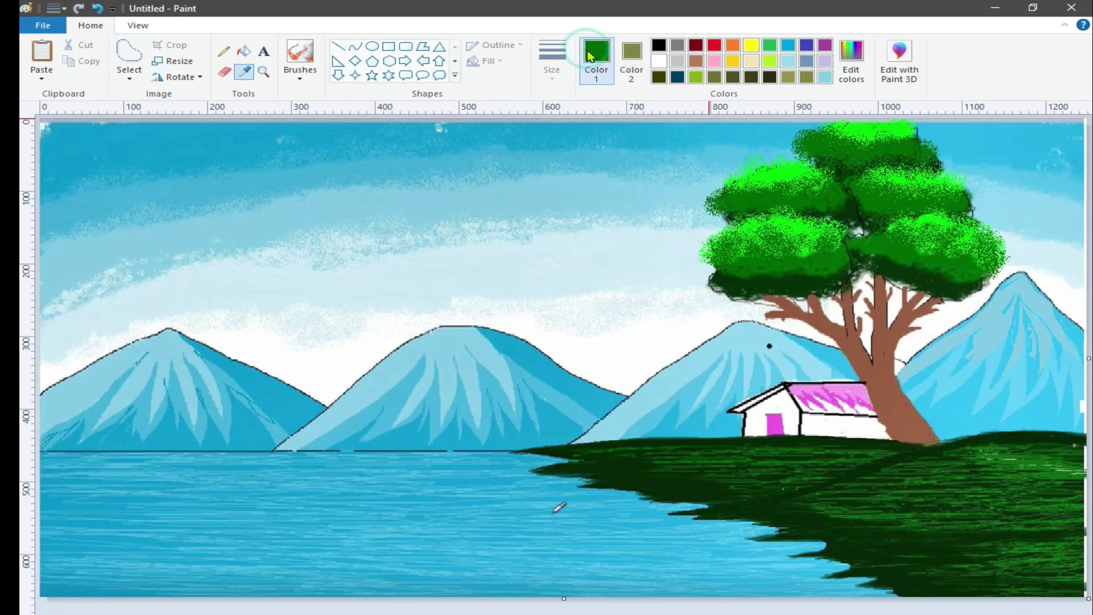
{"action": "left_click", "coordinate": [300, 54]}
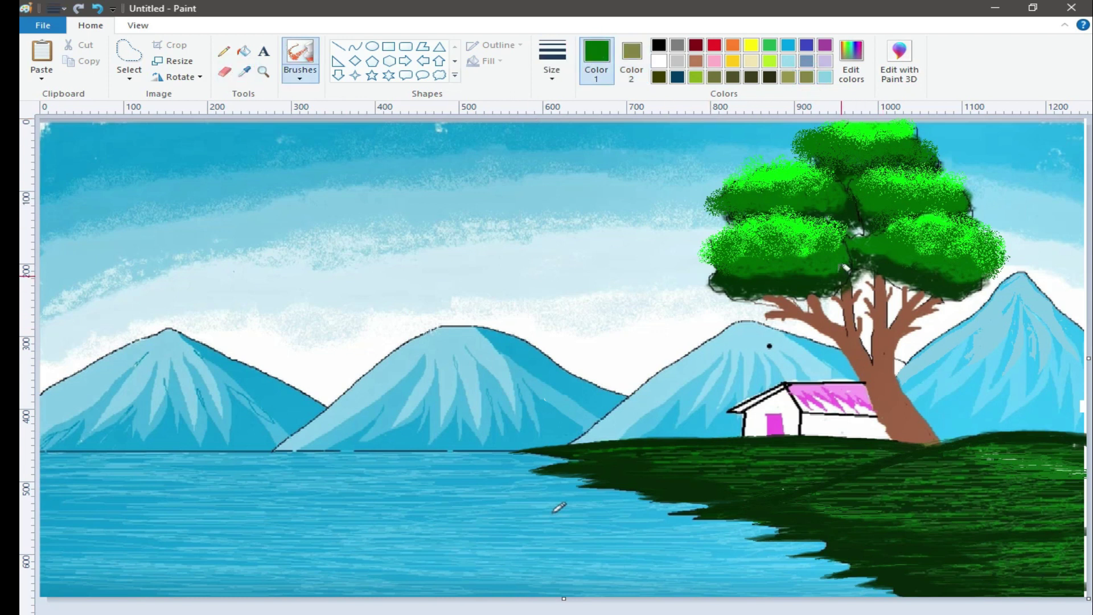
{"action": "left_click", "coordinate": [244, 72]}
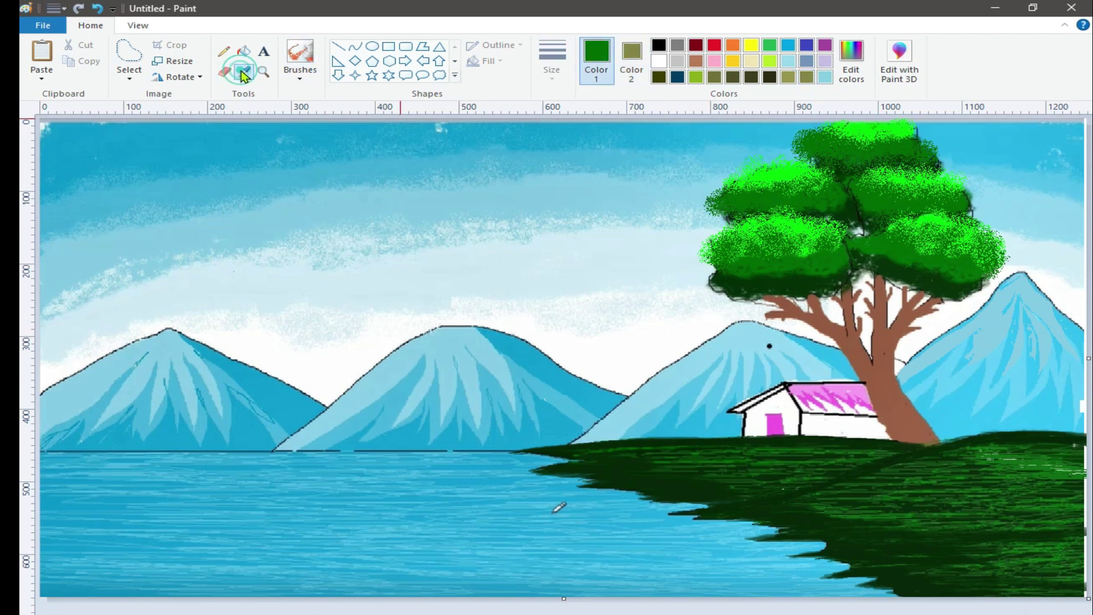
{"action": "left_click", "coordinate": [786, 256]}
{"action": "left_click", "coordinate": [852, 60]}
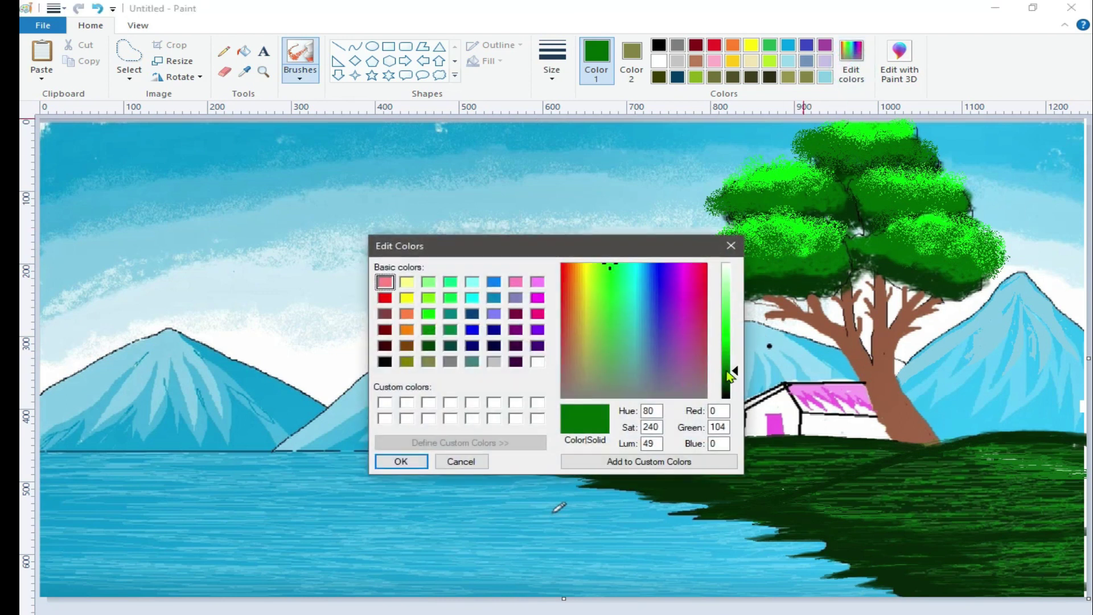
{"action": "left_click", "coordinate": [420, 462]}
{"action": "mouse_move", "coordinate": [806, 254]}
{"action": "left_mouse_down"}
{"action": "mouse_move", "coordinate": [835, 251]}
{"action": "mouse_move", "coordinate": [782, 265]}
{"action": "mouse_move", "coordinate": [780, 249]}
{"action": "mouse_move", "coordinate": [726, 272]}
{"action": "mouse_move", "coordinate": [711, 267]}
{"action": "mouse_move", "coordinate": [714, 257]}
{"action": "mouse_move", "coordinate": [753, 276]}
{"action": "mouse_move", "coordinate": [818, 267]}
{"action": "left_mouse_up"}
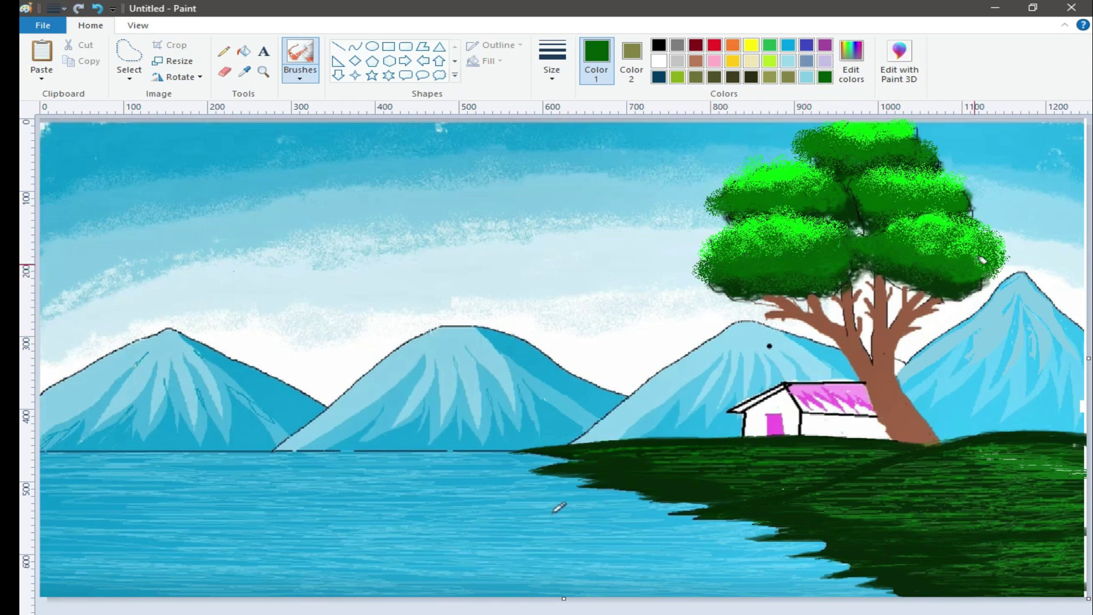
{"action": "left_click_drag", "start_coordinate": [983, 260], "coordinate": [964, 272]}
- Darken the green further and shade the lower edges of the right, middle-left and upper clusters
{"action": "left_click", "coordinate": [851, 60]}
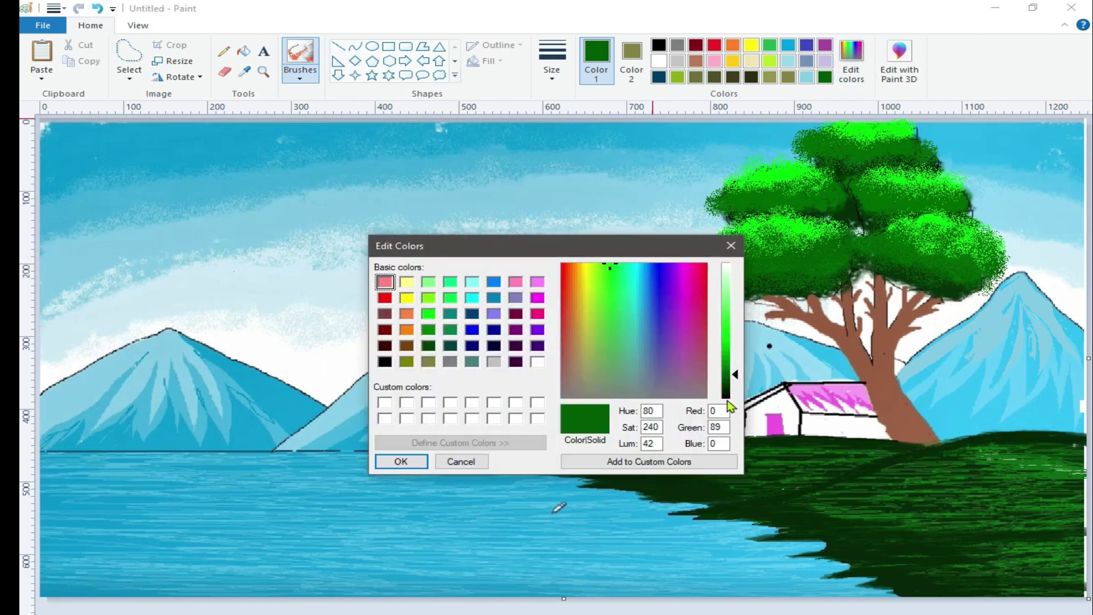
{"action": "left_click", "coordinate": [729, 388]}
{"action": "left_click", "coordinate": [401, 461]}
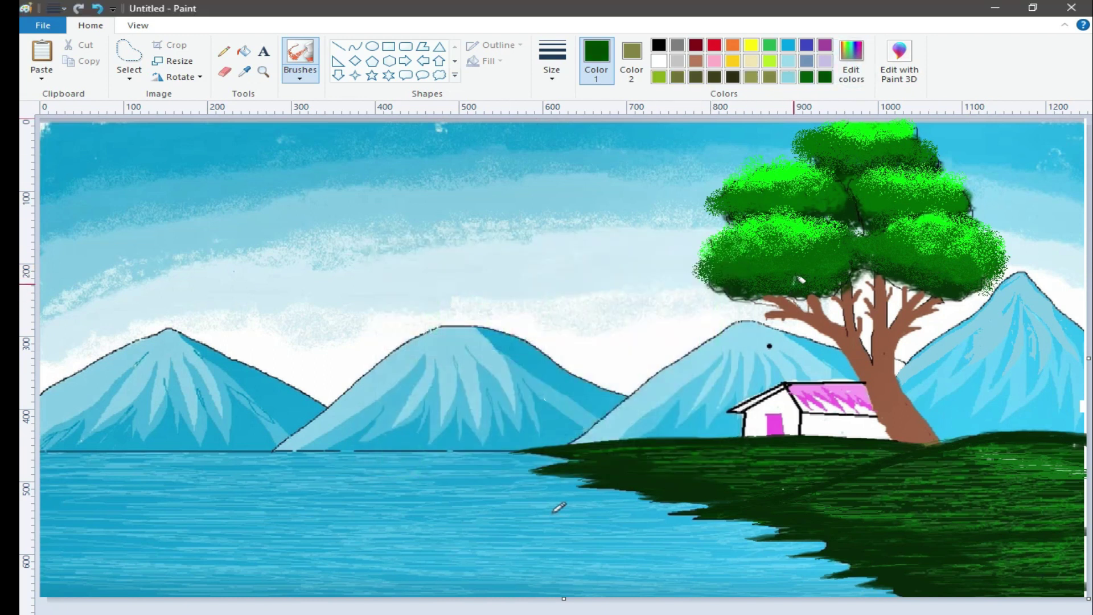
{"action": "mouse_move", "coordinate": [906, 285]}
{"action": "left_mouse_down"}
{"action": "mouse_move", "coordinate": [955, 288]}
{"action": "mouse_move", "coordinate": [924, 295]}
{"action": "mouse_move", "coordinate": [900, 284]}
{"action": "mouse_move", "coordinate": [929, 295]}
{"action": "left_mouse_up"}
{"action": "left_click_drag", "start_coordinate": [991, 272], "coordinate": [908, 265]}
{"action": "mouse_move", "coordinate": [839, 214]}
{"action": "left_mouse_down"}
{"action": "mouse_move", "coordinate": [764, 215]}
{"action": "mouse_move", "coordinate": [804, 205]}
{"action": "mouse_move", "coordinate": [729, 199]}
{"action": "left_mouse_up"}
{"action": "mouse_move", "coordinate": [840, 201]}
{"action": "left_mouse_down"}
{"action": "mouse_move", "coordinate": [852, 213]}
{"action": "mouse_move", "coordinate": [933, 202]}
{"action": "left_mouse_up"}
{"action": "mouse_move", "coordinate": [884, 150]}
{"action": "left_mouse_down"}
{"action": "mouse_move", "coordinate": [806, 133]}
{"action": "mouse_move", "coordinate": [804, 146]}
{"action": "mouse_move", "coordinate": [829, 160]}
{"action": "mouse_move", "coordinate": [877, 147]}
{"action": "mouse_move", "coordinate": [874, 132]}
{"action": "mouse_move", "coordinate": [936, 151]}
{"action": "mouse_move", "coordinate": [882, 141]}
{"action": "mouse_move", "coordinate": [857, 158]}
{"action": "left_mouse_up"}
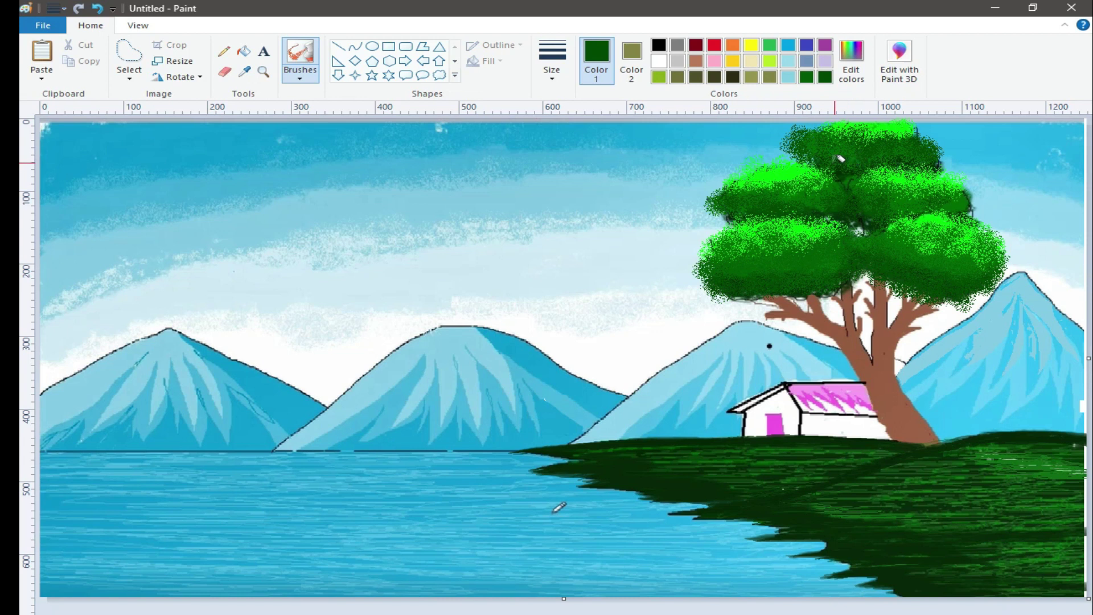
- Darken the green to luminance 22 and spray the lower-left, middle and lower-right canopy edges
{"action": "left_click", "coordinate": [851, 60]}
{"action": "left_click", "coordinate": [731, 387]}
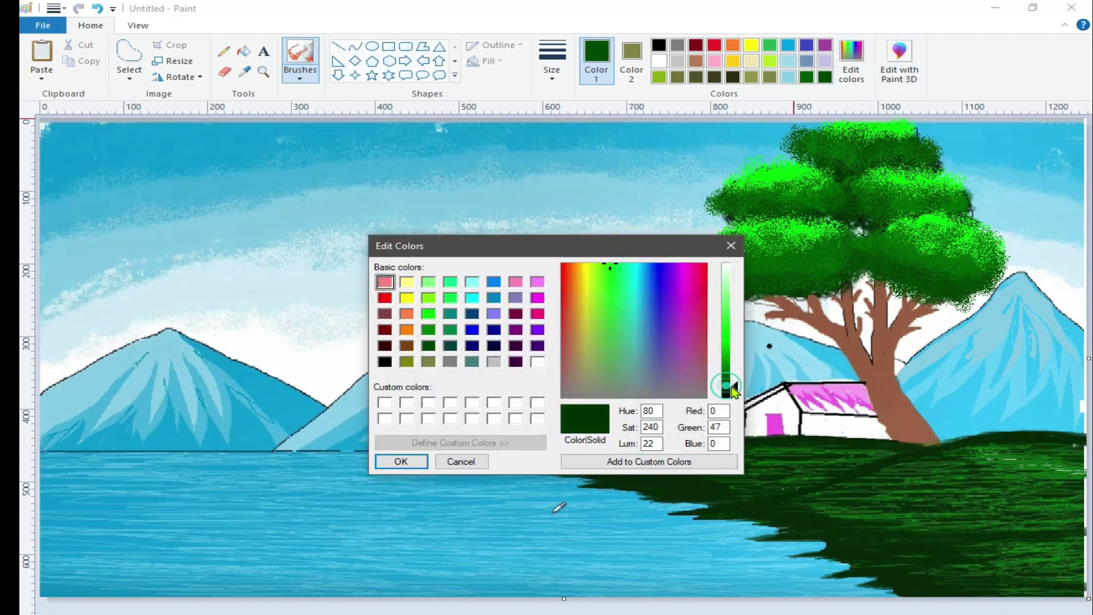
{"action": "left_click", "coordinate": [401, 467]}
{"action": "mouse_move", "coordinate": [776, 289]}
{"action": "left_mouse_down"}
{"action": "mouse_move", "coordinate": [737, 290]}
{"action": "mouse_move", "coordinate": [760, 301]}
{"action": "mouse_move", "coordinate": [863, 278]}
{"action": "mouse_move", "coordinate": [937, 288]}
{"action": "mouse_move", "coordinate": [935, 300]}
{"action": "mouse_move", "coordinate": [881, 299]}
{"action": "mouse_move", "coordinate": [870, 281]}
{"action": "left_mouse_up"}
{"action": "left_click_drag", "start_coordinate": [871, 226], "coordinate": [857, 226]}
{"action": "mouse_move", "coordinate": [847, 170]}
{"action": "left_mouse_down"}
{"action": "mouse_move", "coordinate": [929, 158]}
{"action": "mouse_move", "coordinate": [845, 163]}
{"action": "mouse_move", "coordinate": [804, 150]}
{"action": "mouse_move", "coordinate": [810, 142]}
{"action": "mouse_move", "coordinate": [830, 168]}
{"action": "mouse_move", "coordinate": [819, 207]}
{"action": "mouse_move", "coordinate": [748, 206]}
{"action": "mouse_move", "coordinate": [832, 191]}
{"action": "mouse_move", "coordinate": [890, 209]}
{"action": "mouse_move", "coordinate": [923, 201]}
{"action": "mouse_move", "coordinate": [947, 221]}
{"action": "mouse_move", "coordinate": [922, 265]}
{"action": "mouse_move", "coordinate": [913, 246]}
{"action": "mouse_move", "coordinate": [889, 247]}
{"action": "mouse_move", "coordinate": [949, 262]}
{"action": "left_mouse_up"}
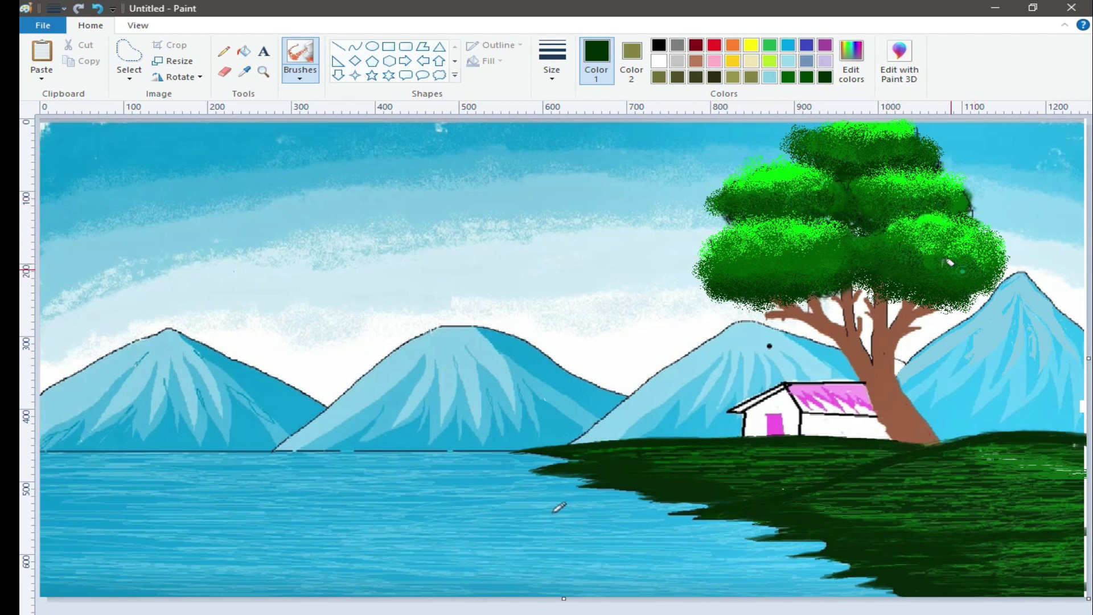
{"action": "mouse_move", "coordinate": [839, 256]}
{"action": "left_mouse_down"}
{"action": "mouse_move", "coordinate": [736, 276]}
{"action": "mouse_move", "coordinate": [754, 263]}
{"action": "mouse_move", "coordinate": [805, 277]}
{"action": "mouse_move", "coordinate": [828, 268]}
{"action": "mouse_move", "coordinate": [744, 280]}
{"action": "left_mouse_up"}
{"action": "left_click", "coordinate": [927, 276]}
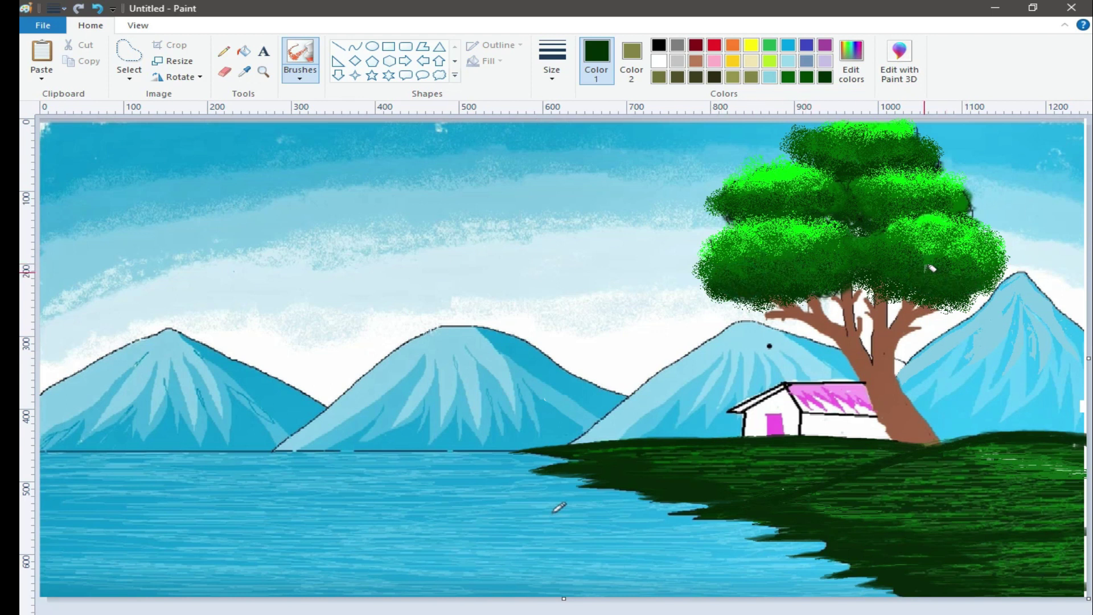
- Sample the trunk brown and save a darker brown custom colour
{"action": "left_click", "coordinate": [245, 71]}
{"action": "left_click", "coordinate": [846, 334]}
{"action": "left_click", "coordinate": [851, 59]}
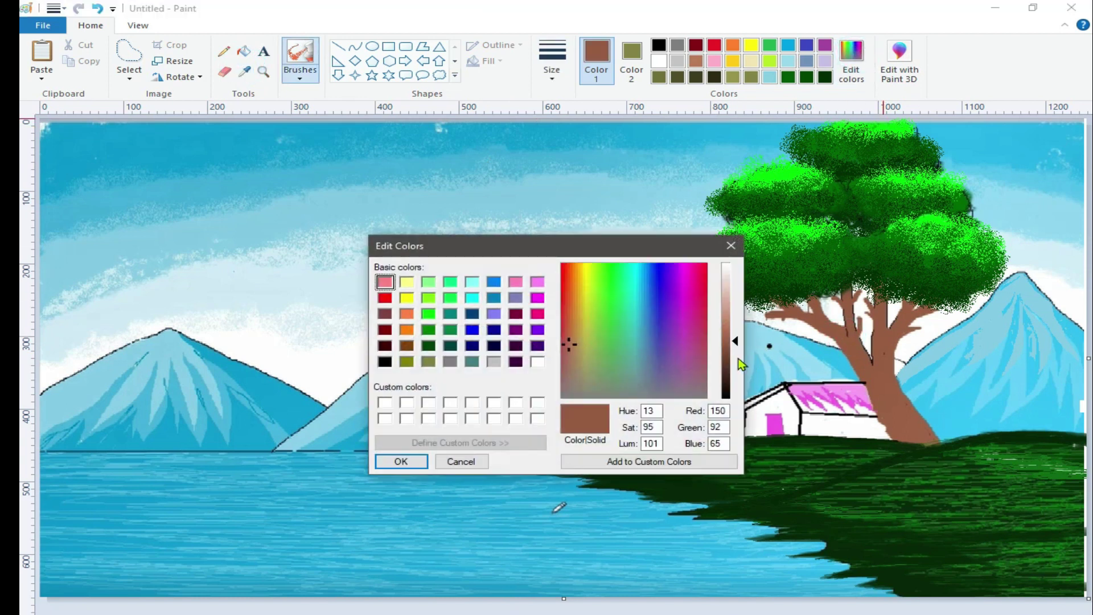
{"action": "left_click", "coordinate": [729, 374]}
{"action": "left_click", "coordinate": [401, 461]}
- Choose a different brush style with a thin line width
{"action": "left_click", "coordinate": [300, 77]}
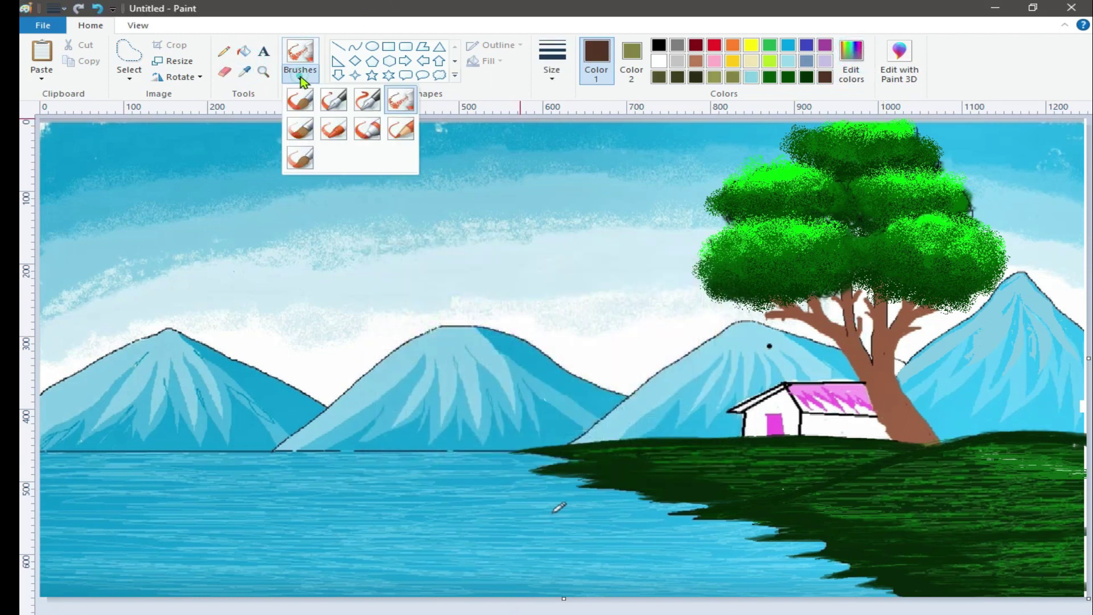
{"action": "left_click", "coordinate": [336, 132]}
{"action": "left_click", "coordinate": [552, 60]}
{"action": "left_click", "coordinate": [564, 130]}
{"action": "left_click", "coordinate": [555, 73]}
{"action": "left_click", "coordinate": [566, 105]}
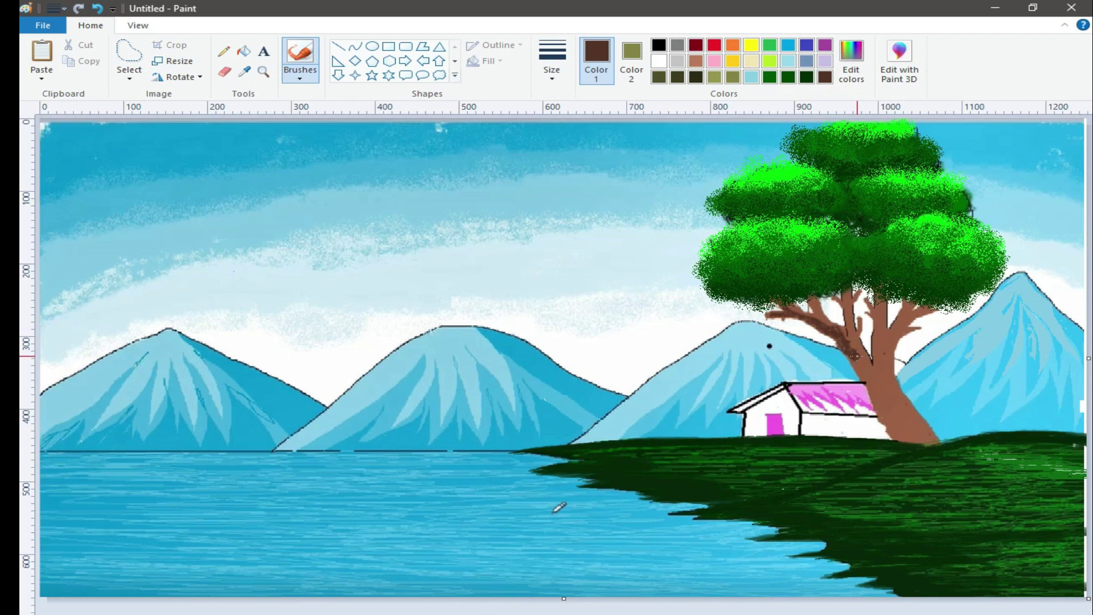
- Paint dark brown shading on the trunk's left side, beside the house and at its base
{"action": "left_click_drag", "start_coordinate": [866, 374], "coordinate": [866, 376]}
{"action": "left_click", "coordinate": [869, 386]}
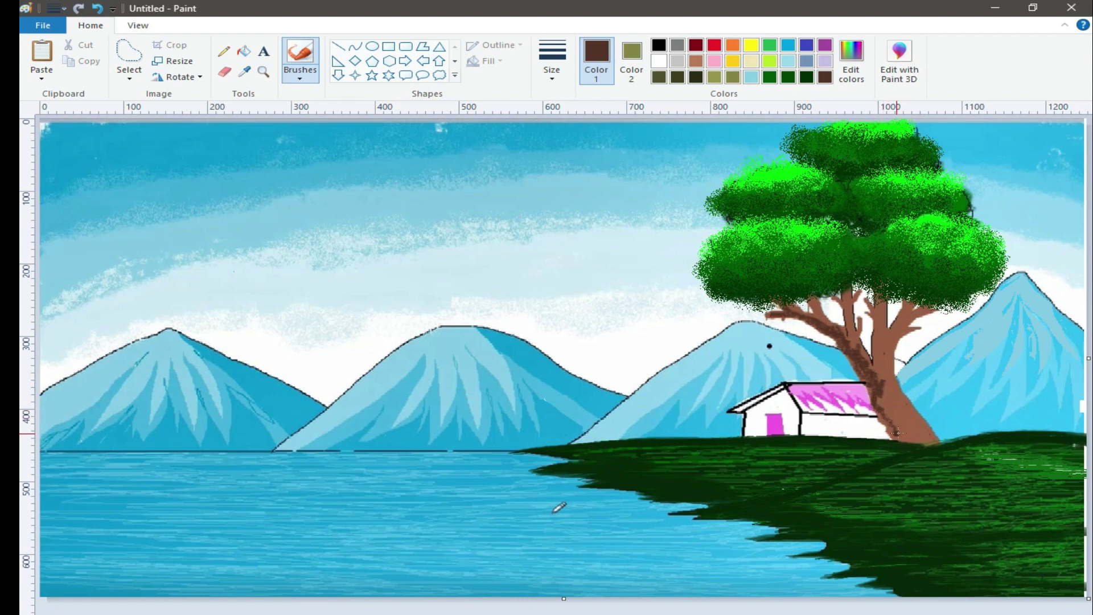
{"action": "left_click_drag", "start_coordinate": [889, 420], "coordinate": [877, 382]}
{"action": "left_click_drag", "start_coordinate": [891, 427], "coordinate": [894, 436]}
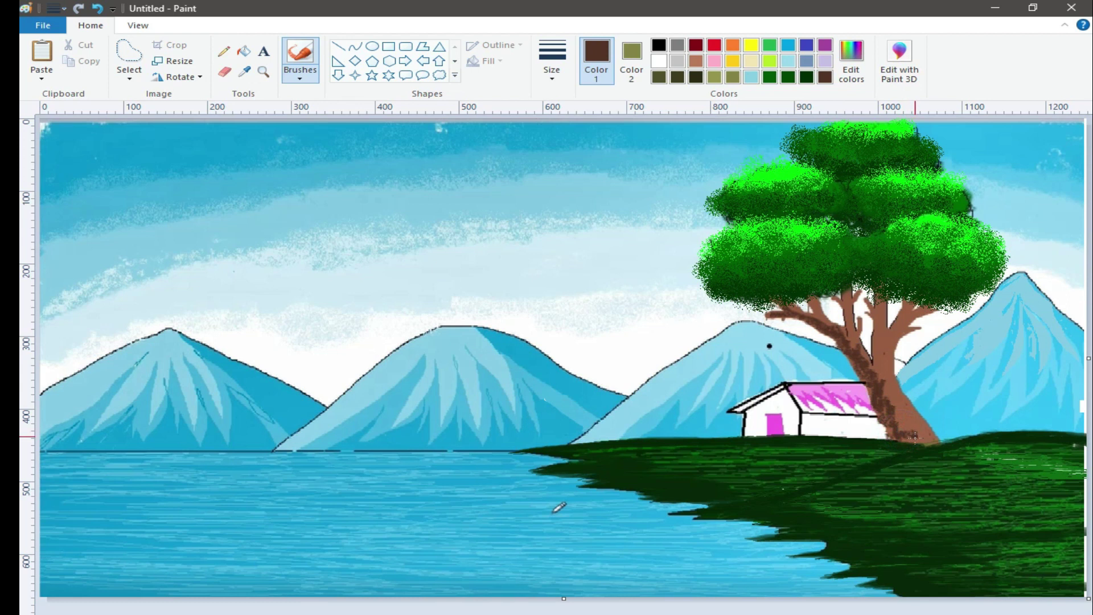
{"action": "left_click_drag", "start_coordinate": [901, 427], "coordinate": [911, 432]}
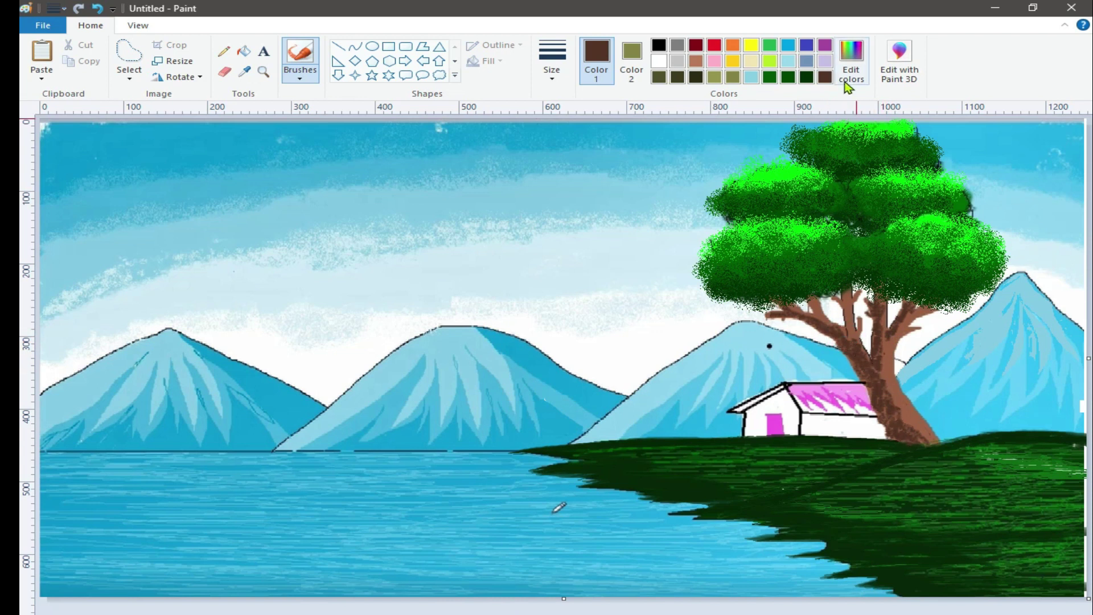
{"action": "left_click", "coordinate": [851, 60]}
- Lighten the brown and paint highlights on the upper trunk
{"action": "left_click", "coordinate": [726, 361]}
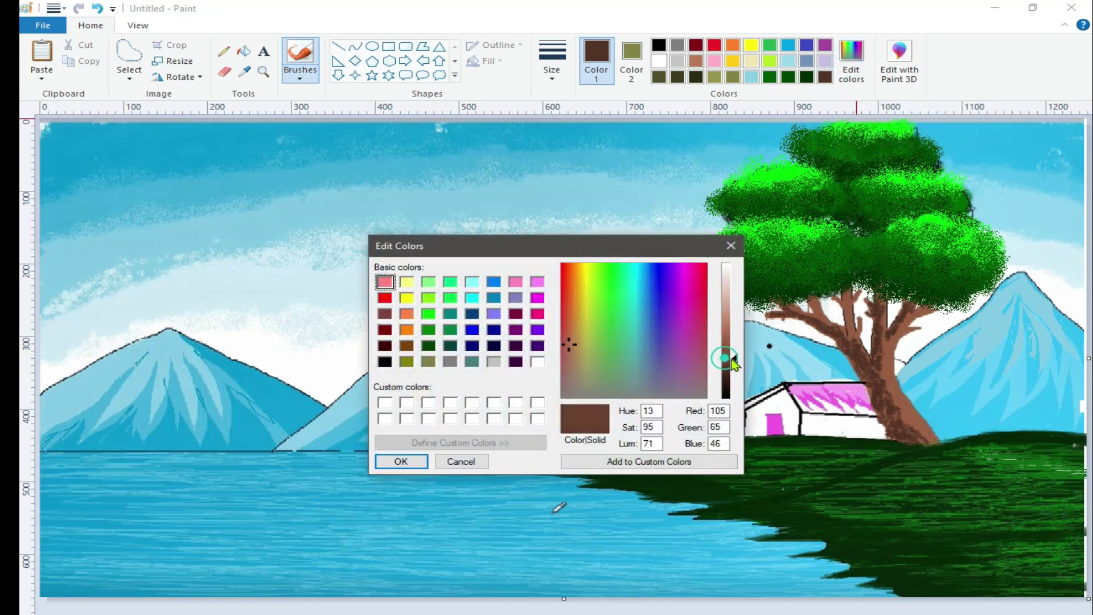
{"action": "left_click", "coordinate": [417, 460]}
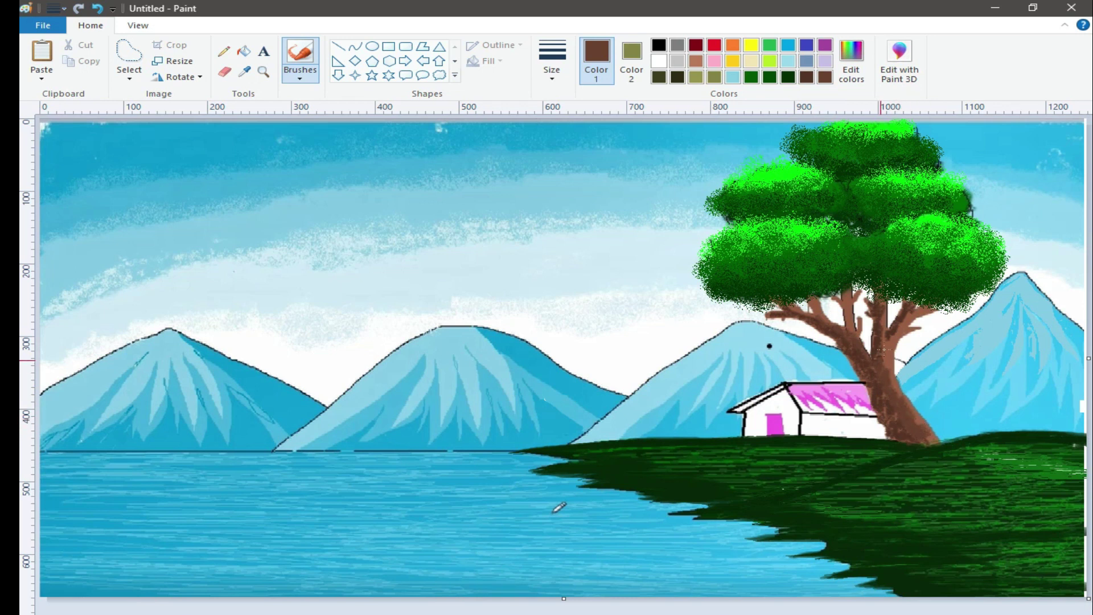
{"action": "left_click_drag", "start_coordinate": [877, 318], "coordinate": [884, 337]}
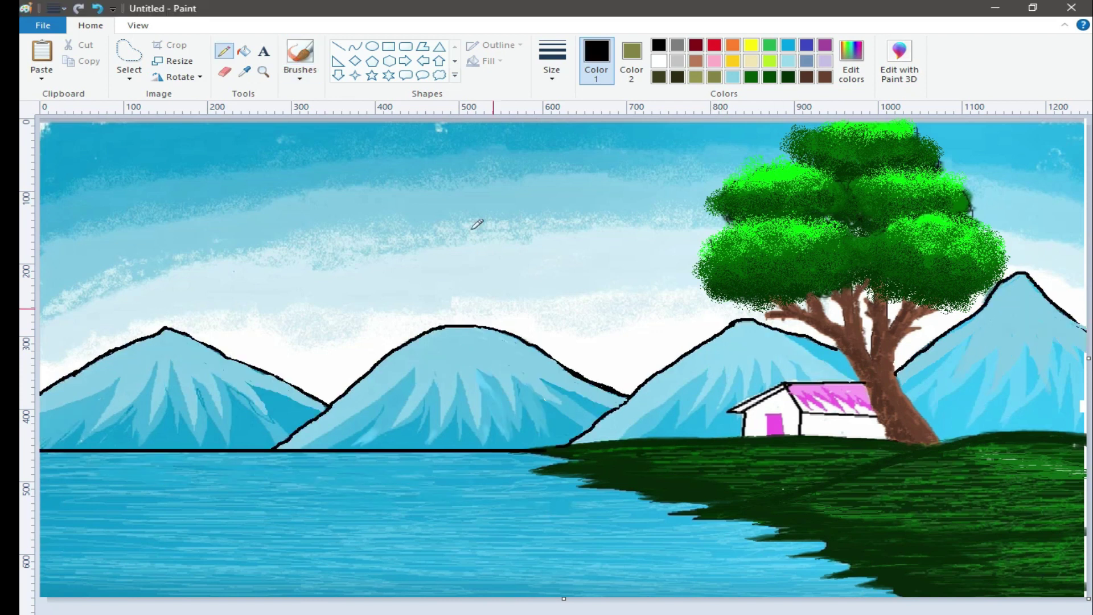
{"action": "left_click", "coordinate": [372, 46]}
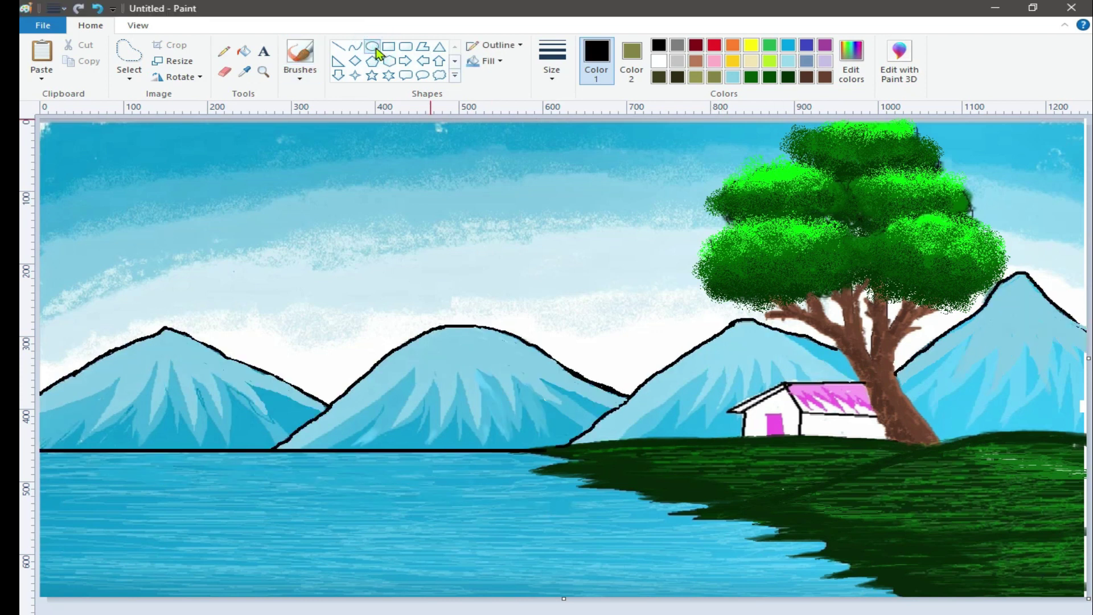
- Draw a white-outlined, white-filled oval moon in the sky
{"action": "left_click", "coordinate": [659, 61]}
{"action": "left_click", "coordinate": [631, 60]}
{"action": "left_click", "coordinate": [659, 61]}
{"action": "left_click_drag", "start_coordinate": [503, 158], "coordinate": [603, 248]}
{"action": "left_click_drag", "start_coordinate": [550, 220], "coordinate": [543, 208]}
{"action": "left_click", "coordinate": [617, 254]}
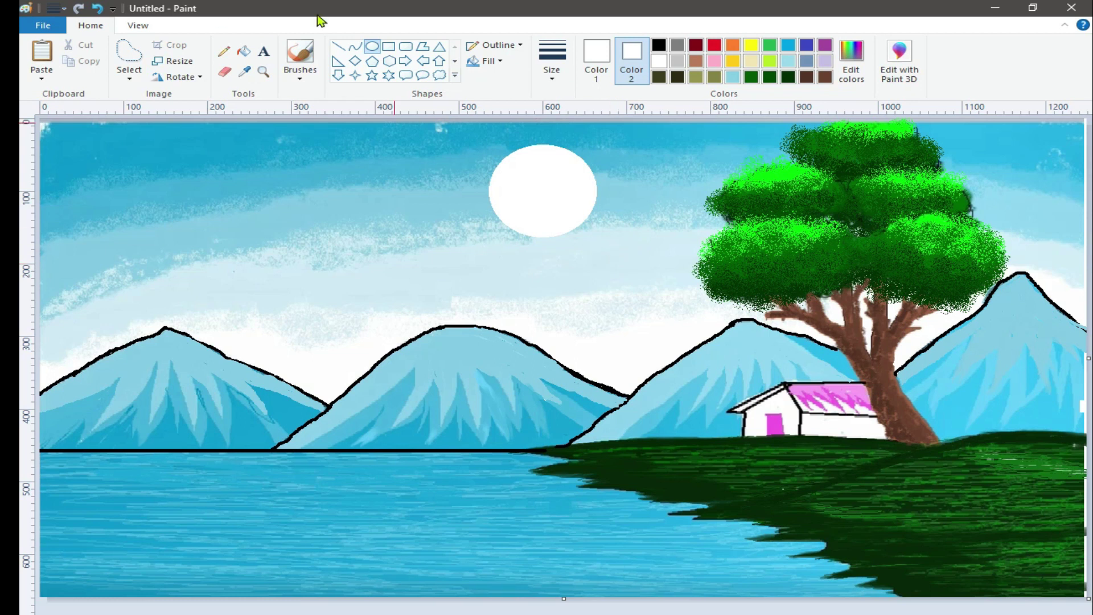
- Paint small black birds left of the moon with the calligraphy brush
{"action": "left_click", "coordinate": [596, 57]}
{"action": "left_click", "coordinate": [659, 45]}
{"action": "left_click", "coordinate": [300, 78]}
{"action": "left_click", "coordinate": [334, 103]}
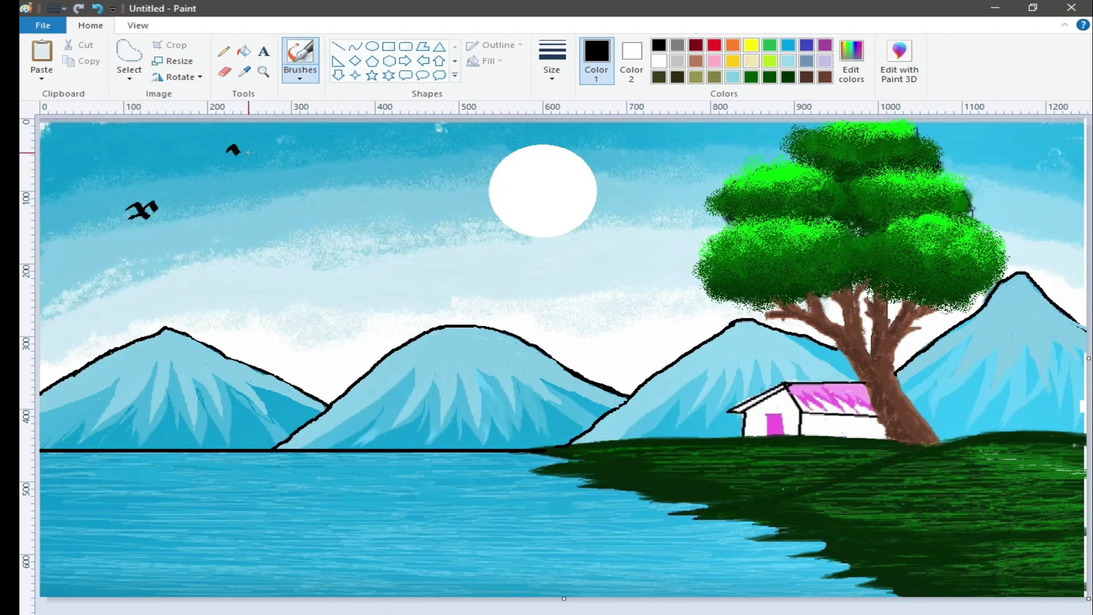
{"action": "left_click_drag", "start_coordinate": [241, 153], "coordinate": [230, 155]}
{"action": "left_click_drag", "start_coordinate": [421, 166], "coordinate": [401, 168]}
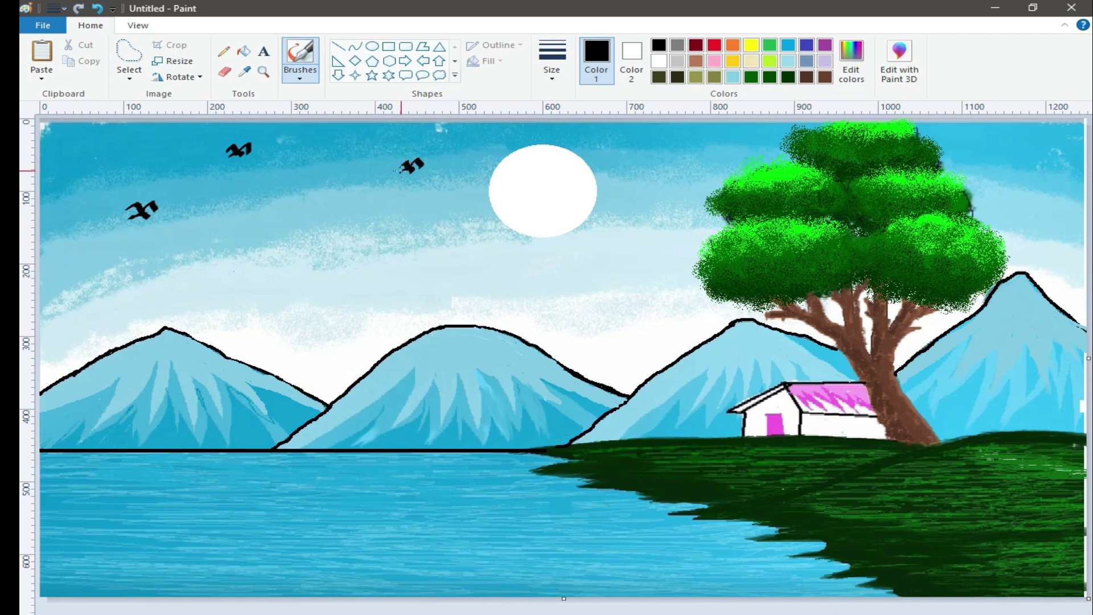